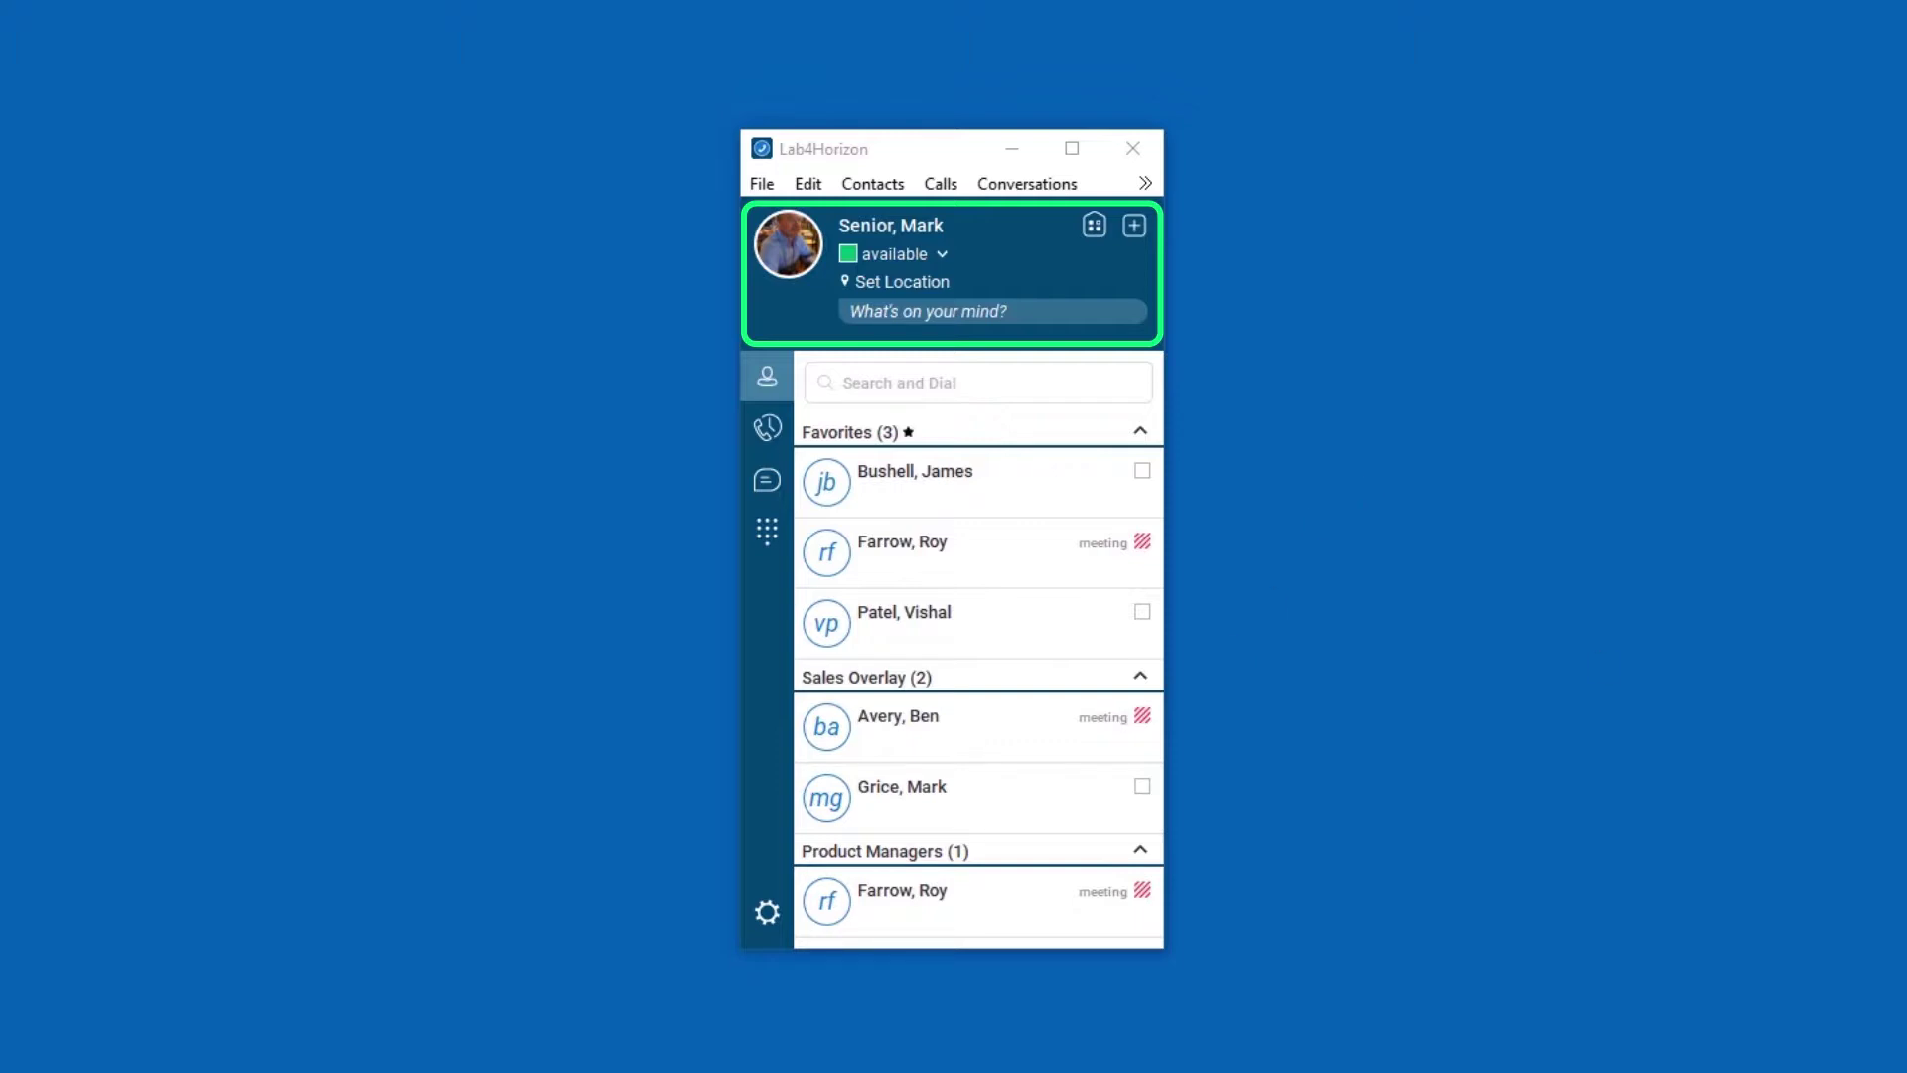
# Step: Open the presence list, then browse call history, voicemail, chat history and finally the dialpad
pyautogui.click(949, 264)
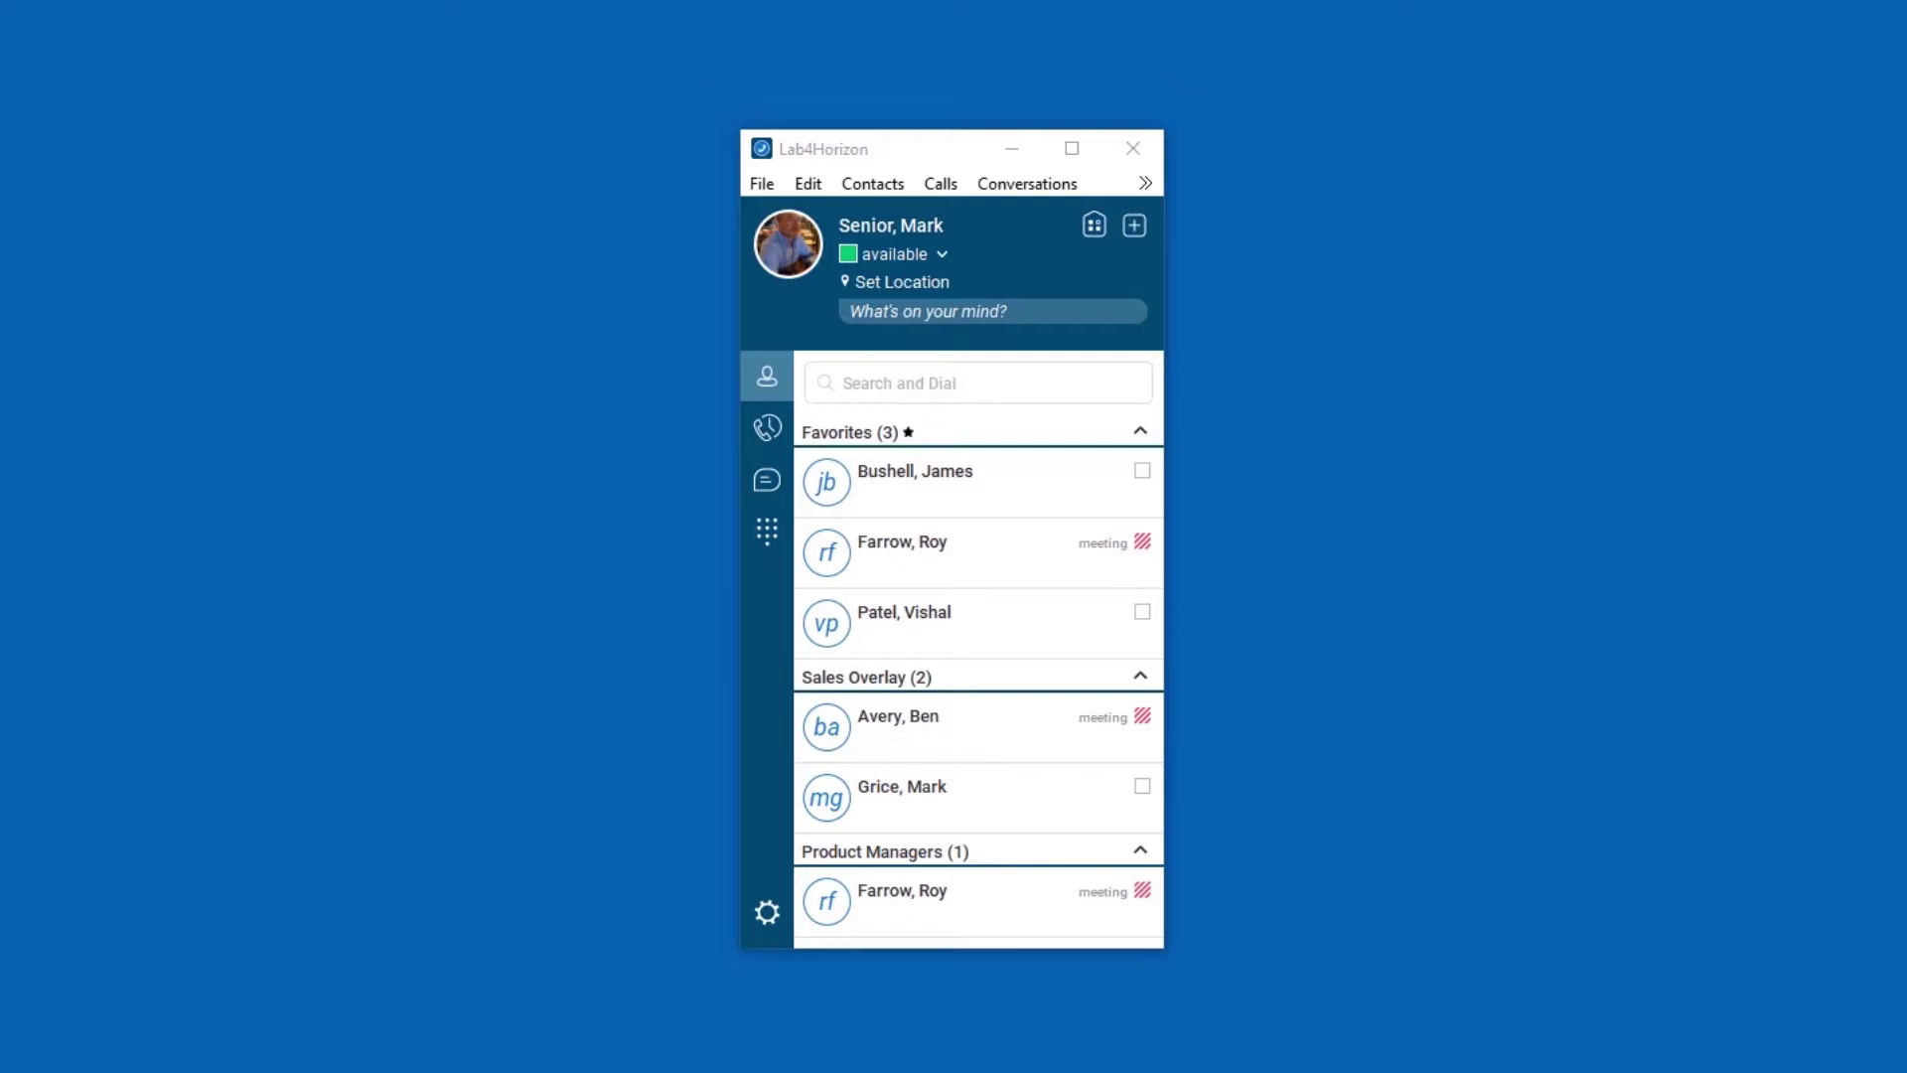
pyautogui.click(766, 429)
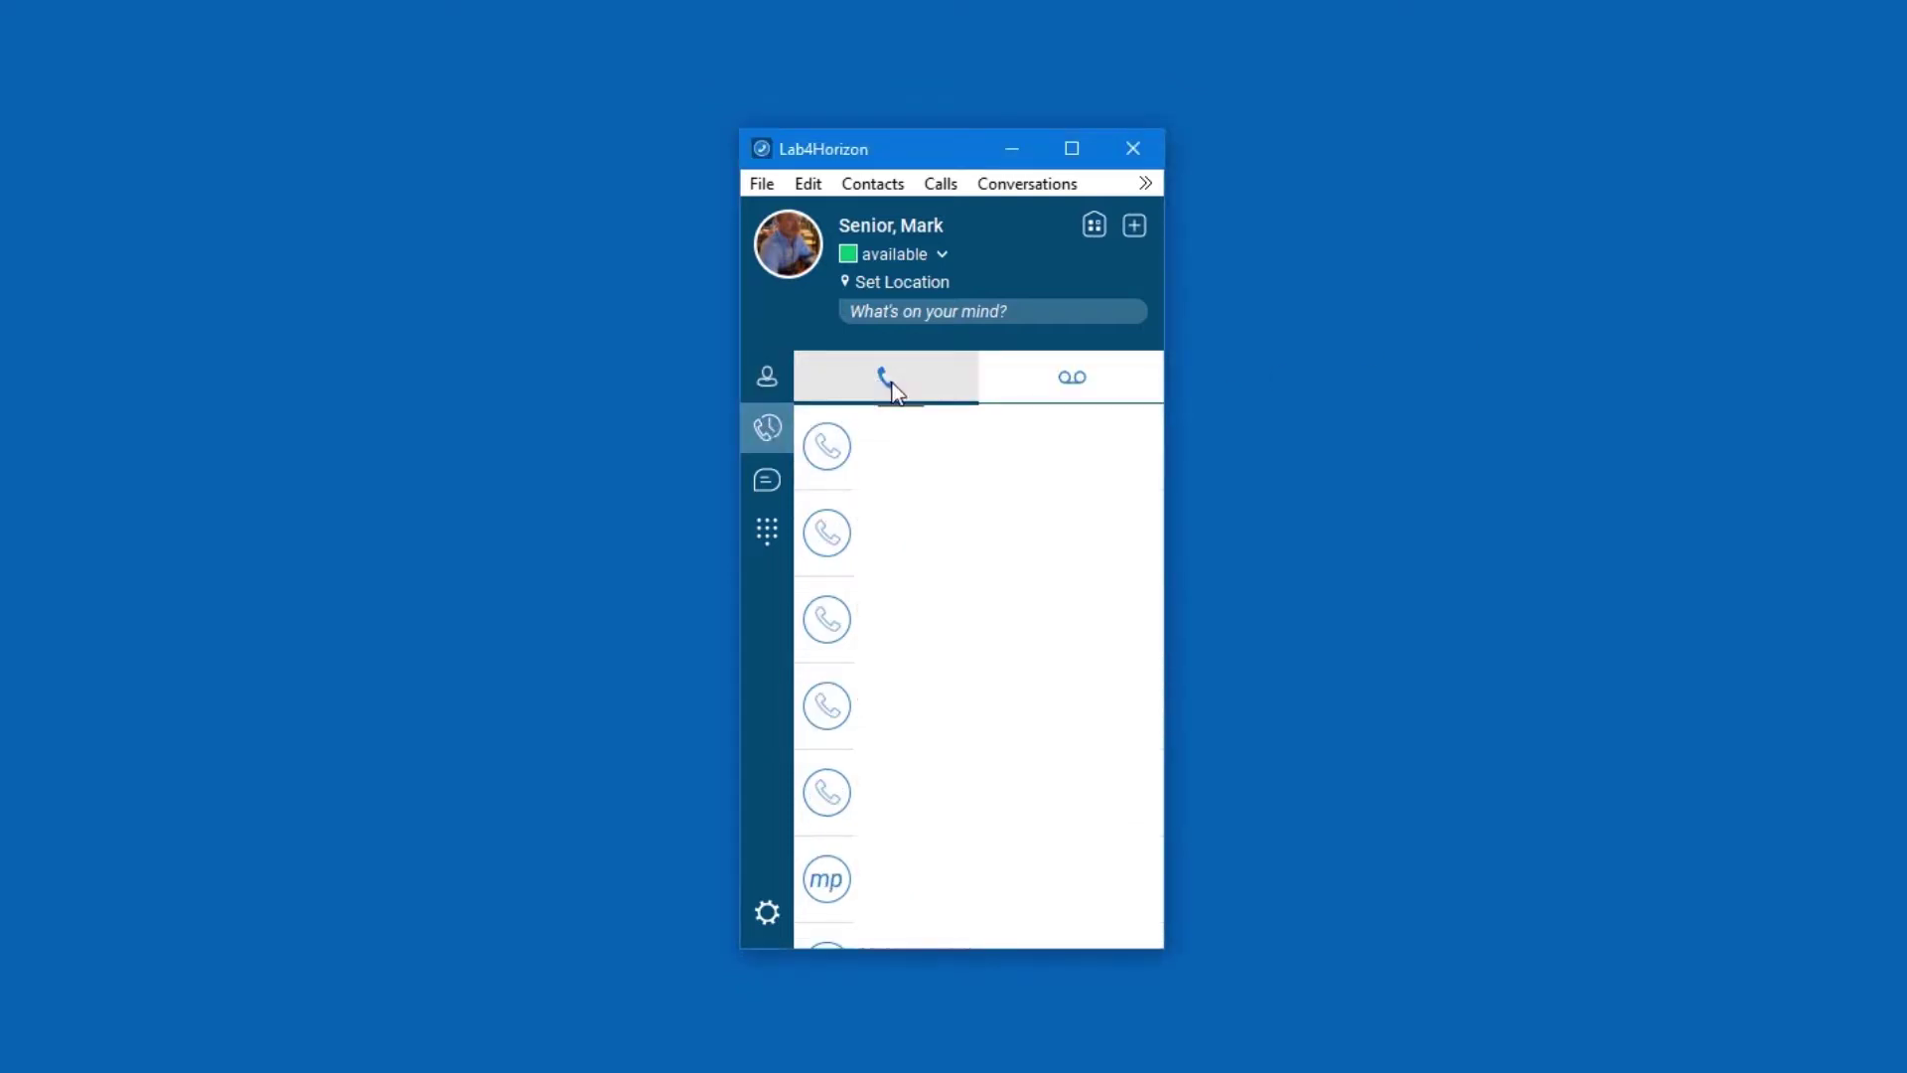
pyautogui.click(1075, 383)
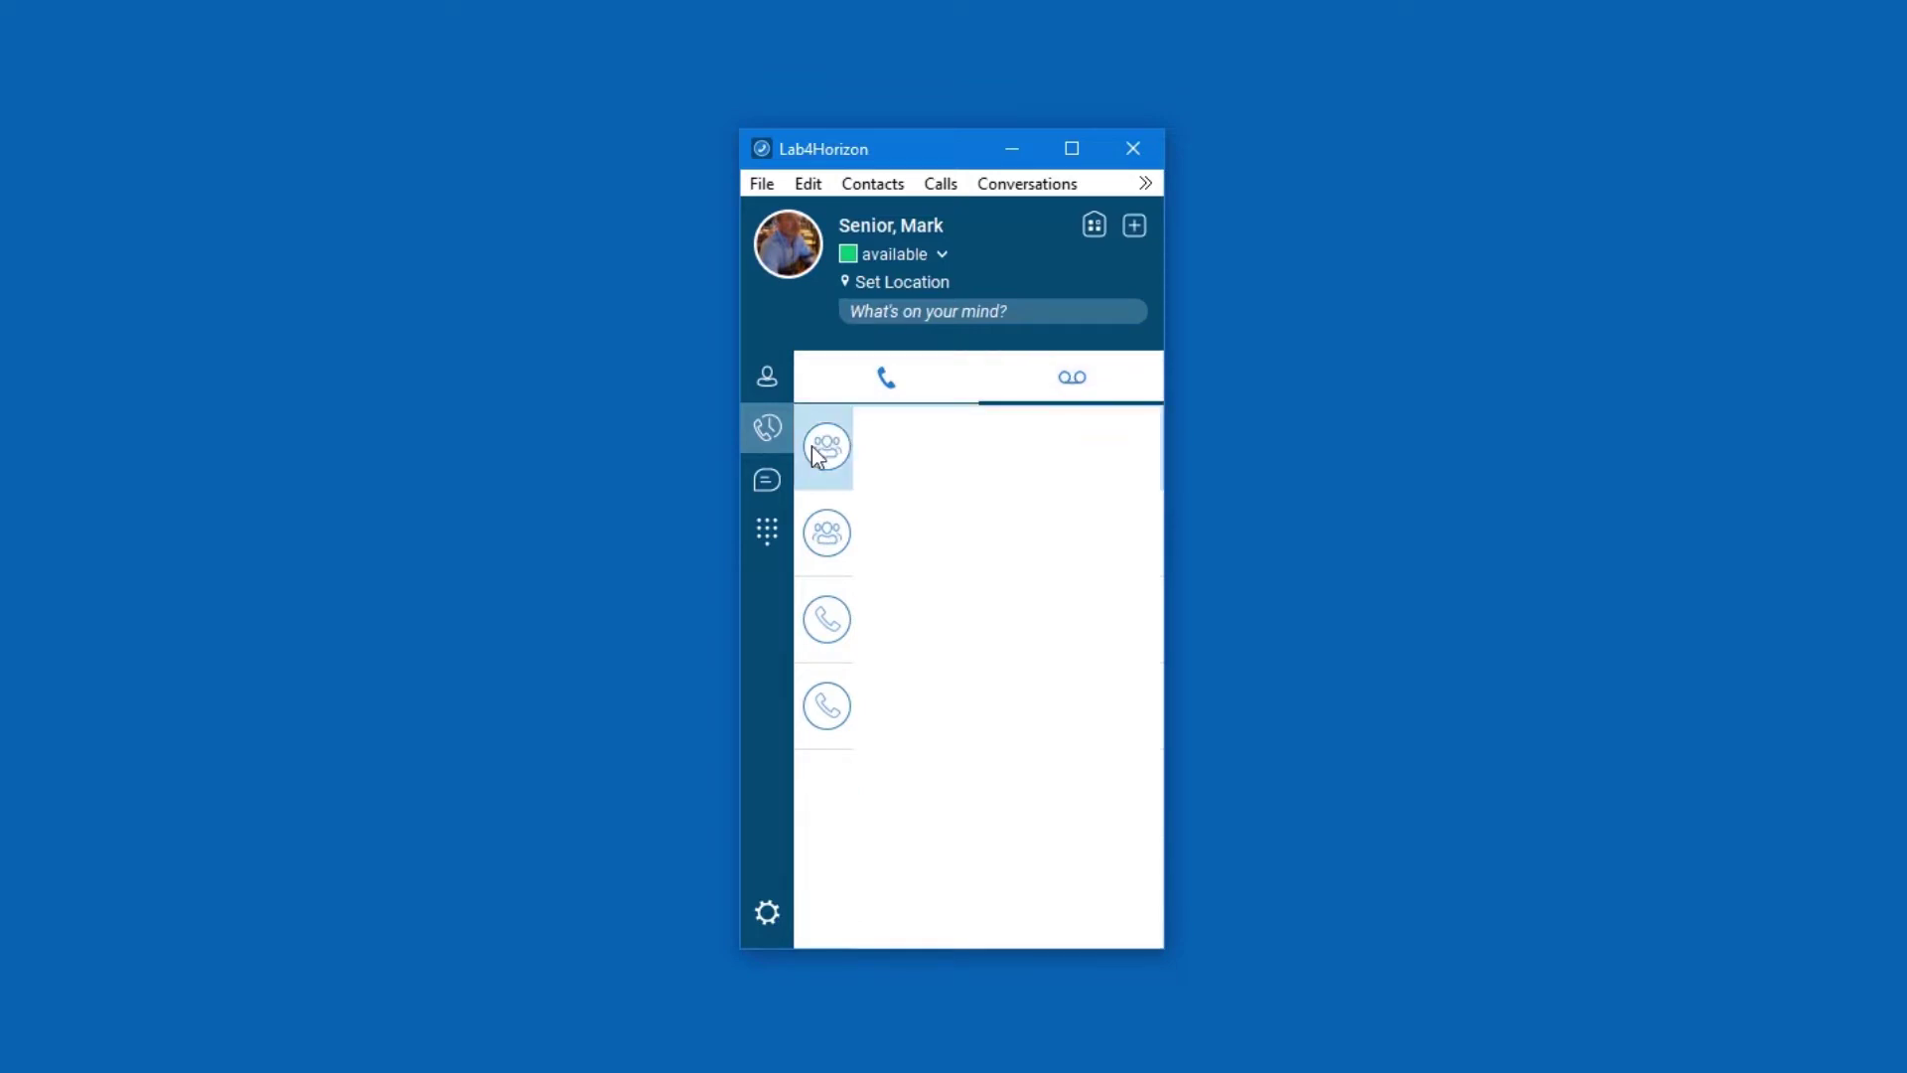
pyautogui.click(763, 481)
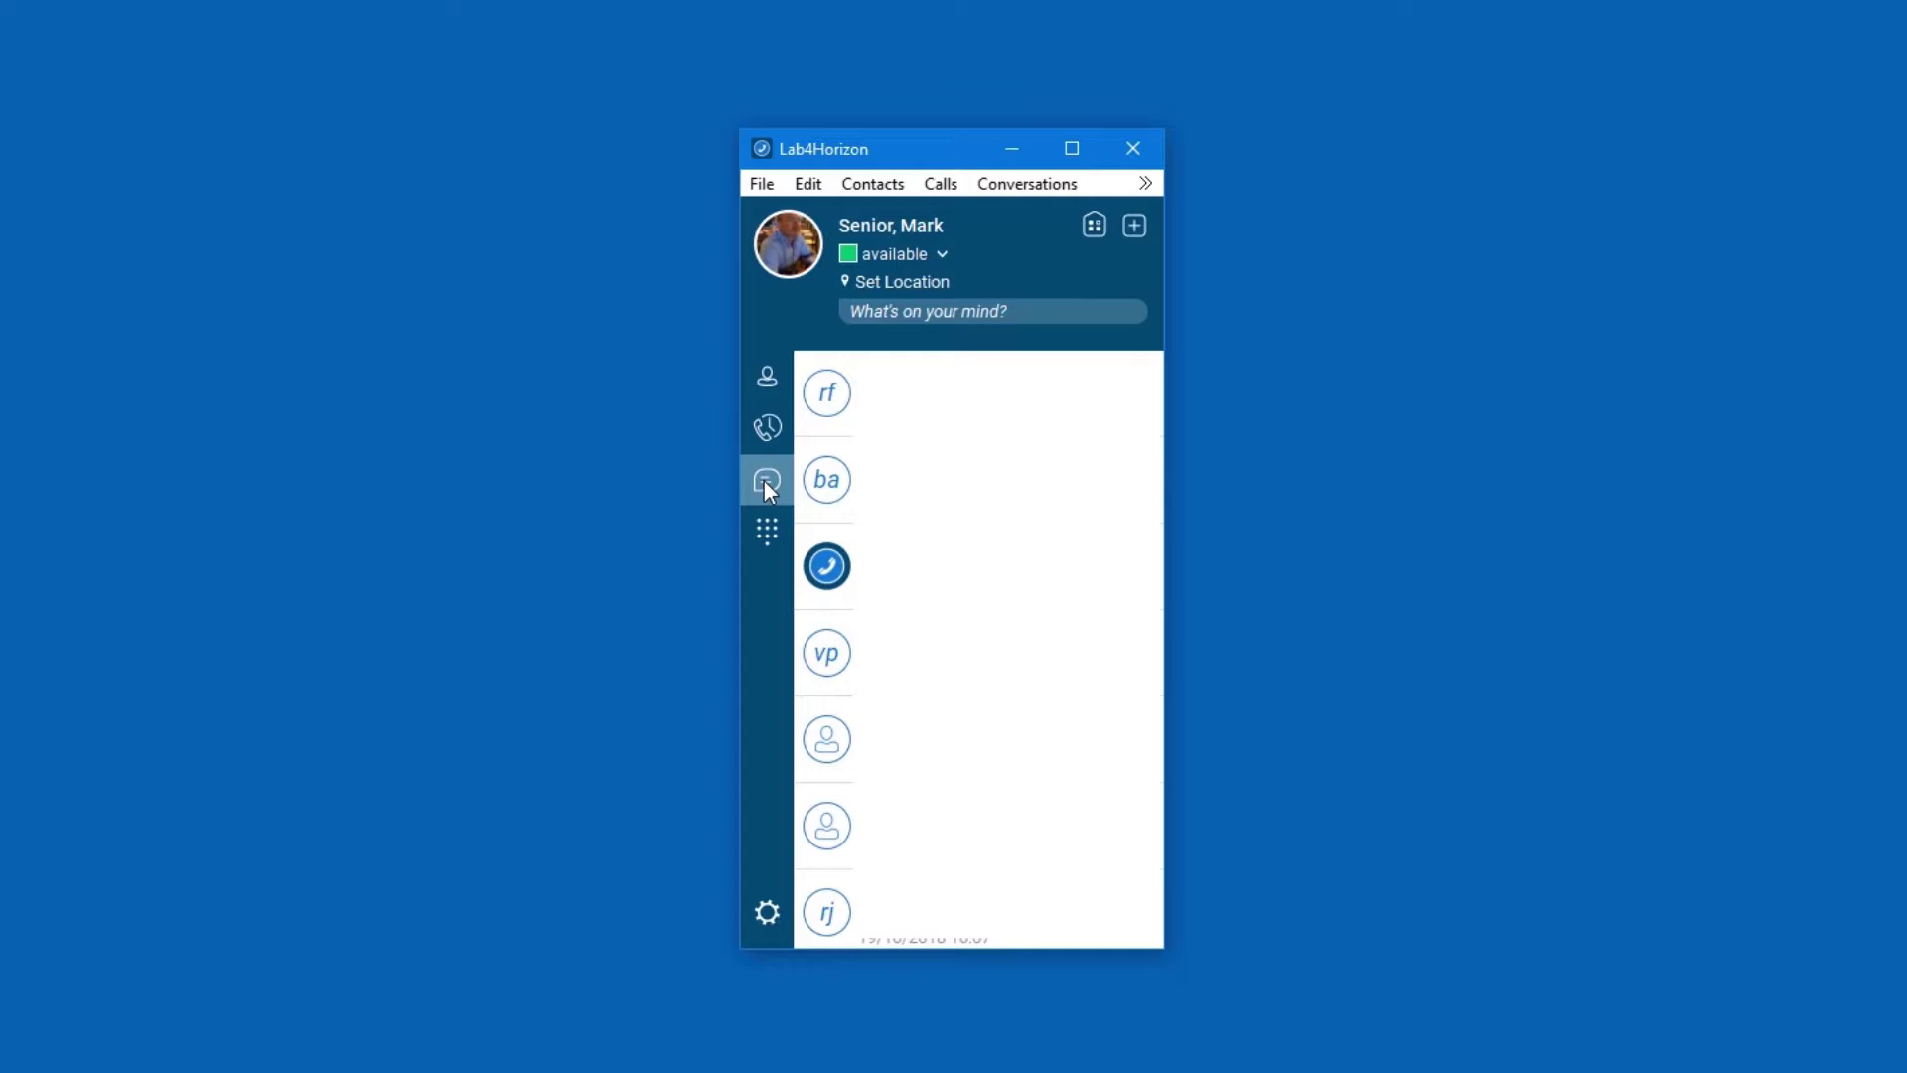
pyautogui.click(764, 531)
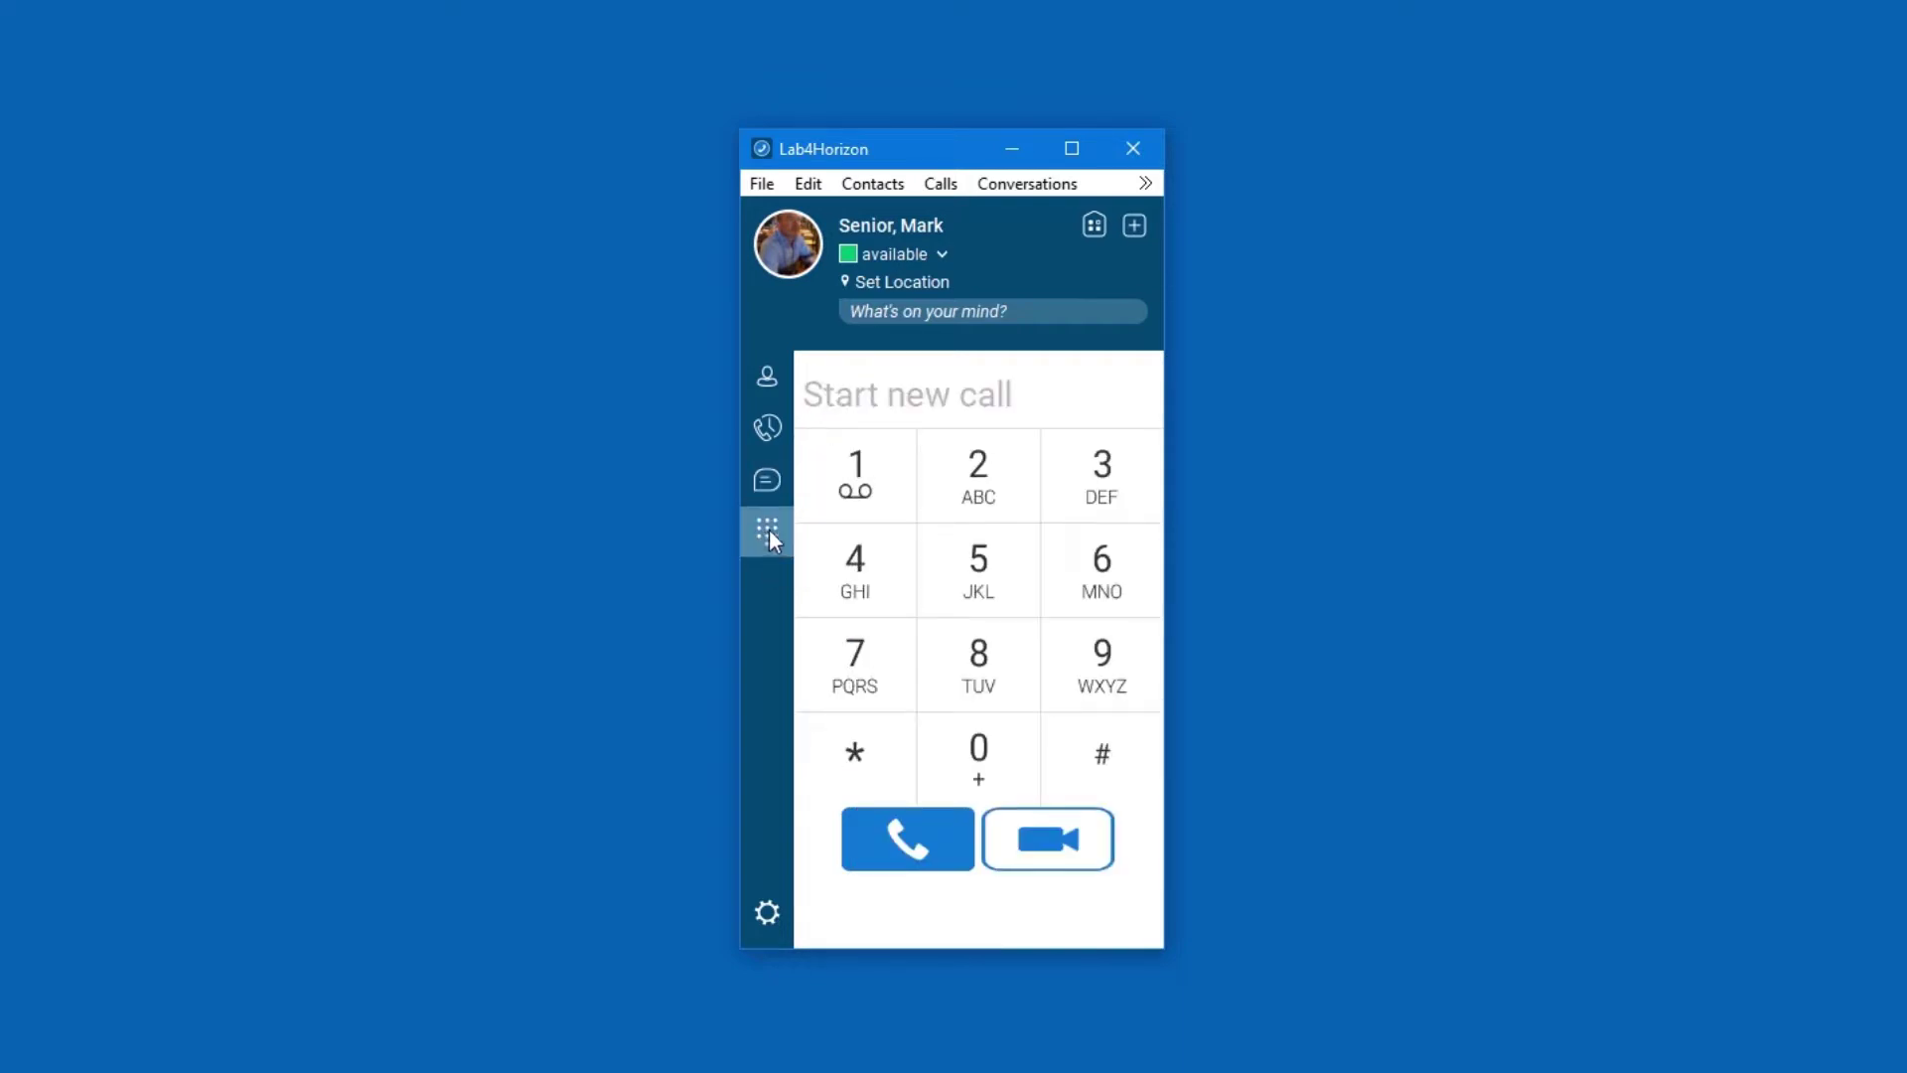
# Step: View the General, Incoming Calls and Outgoing Calls option pages, then go back to Contacts
pyautogui.click(765, 912)
pyautogui.click(898, 376)
pyautogui.click(890, 413)
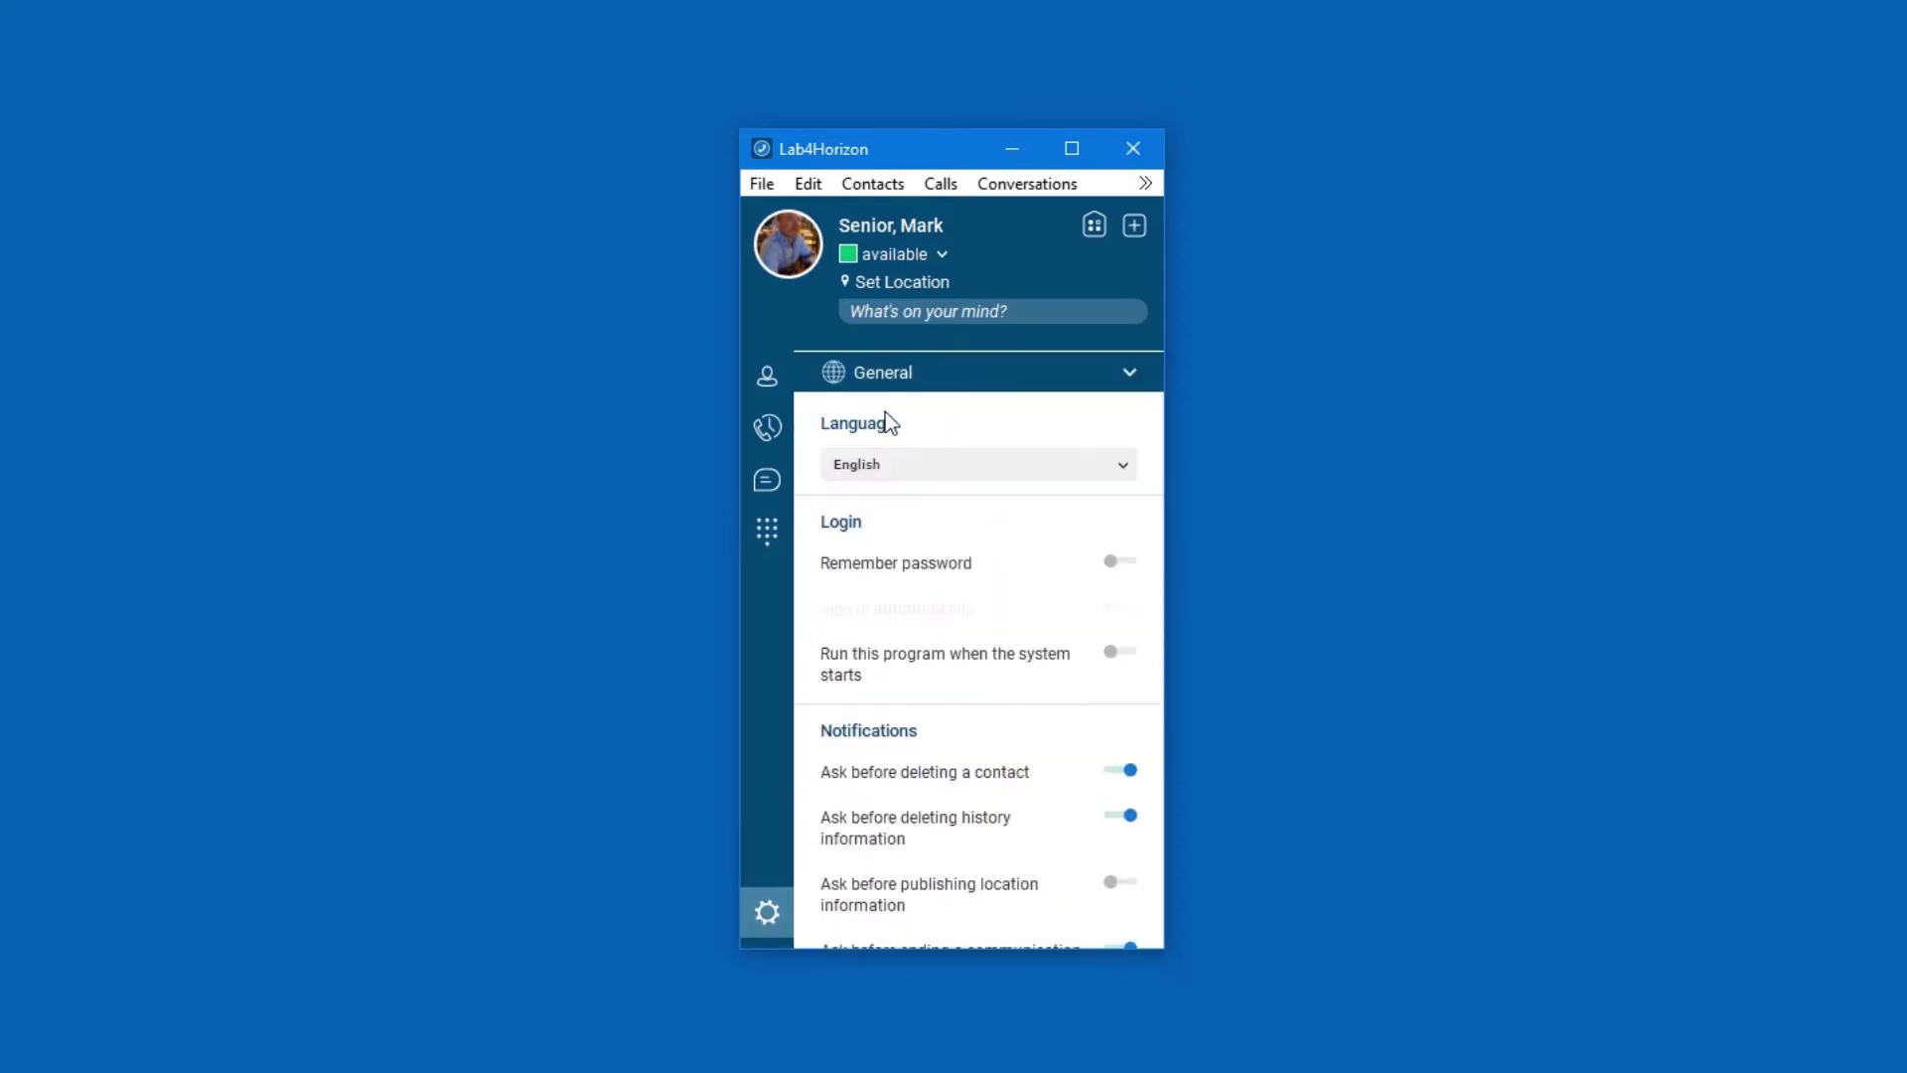
pyautogui.click(876, 375)
pyautogui.click(889, 492)
pyautogui.click(892, 374)
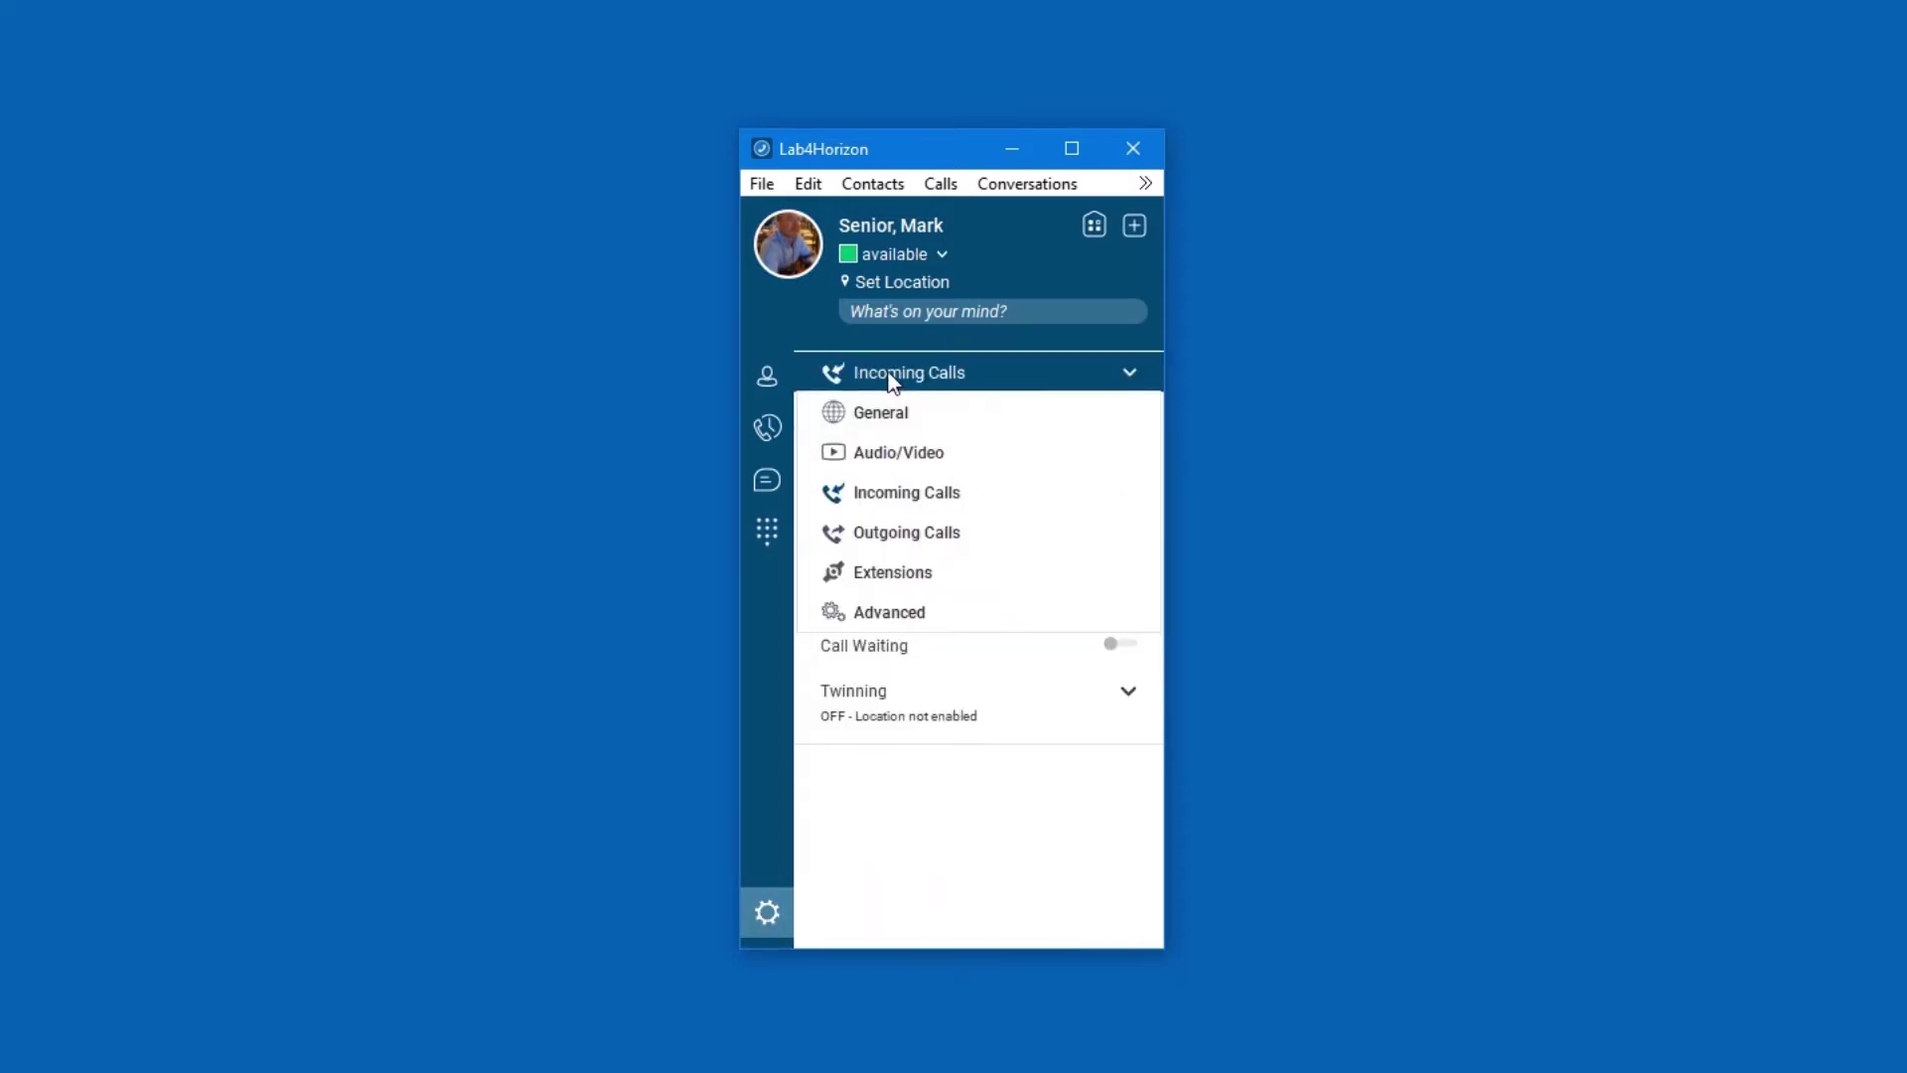
pyautogui.click(923, 533)
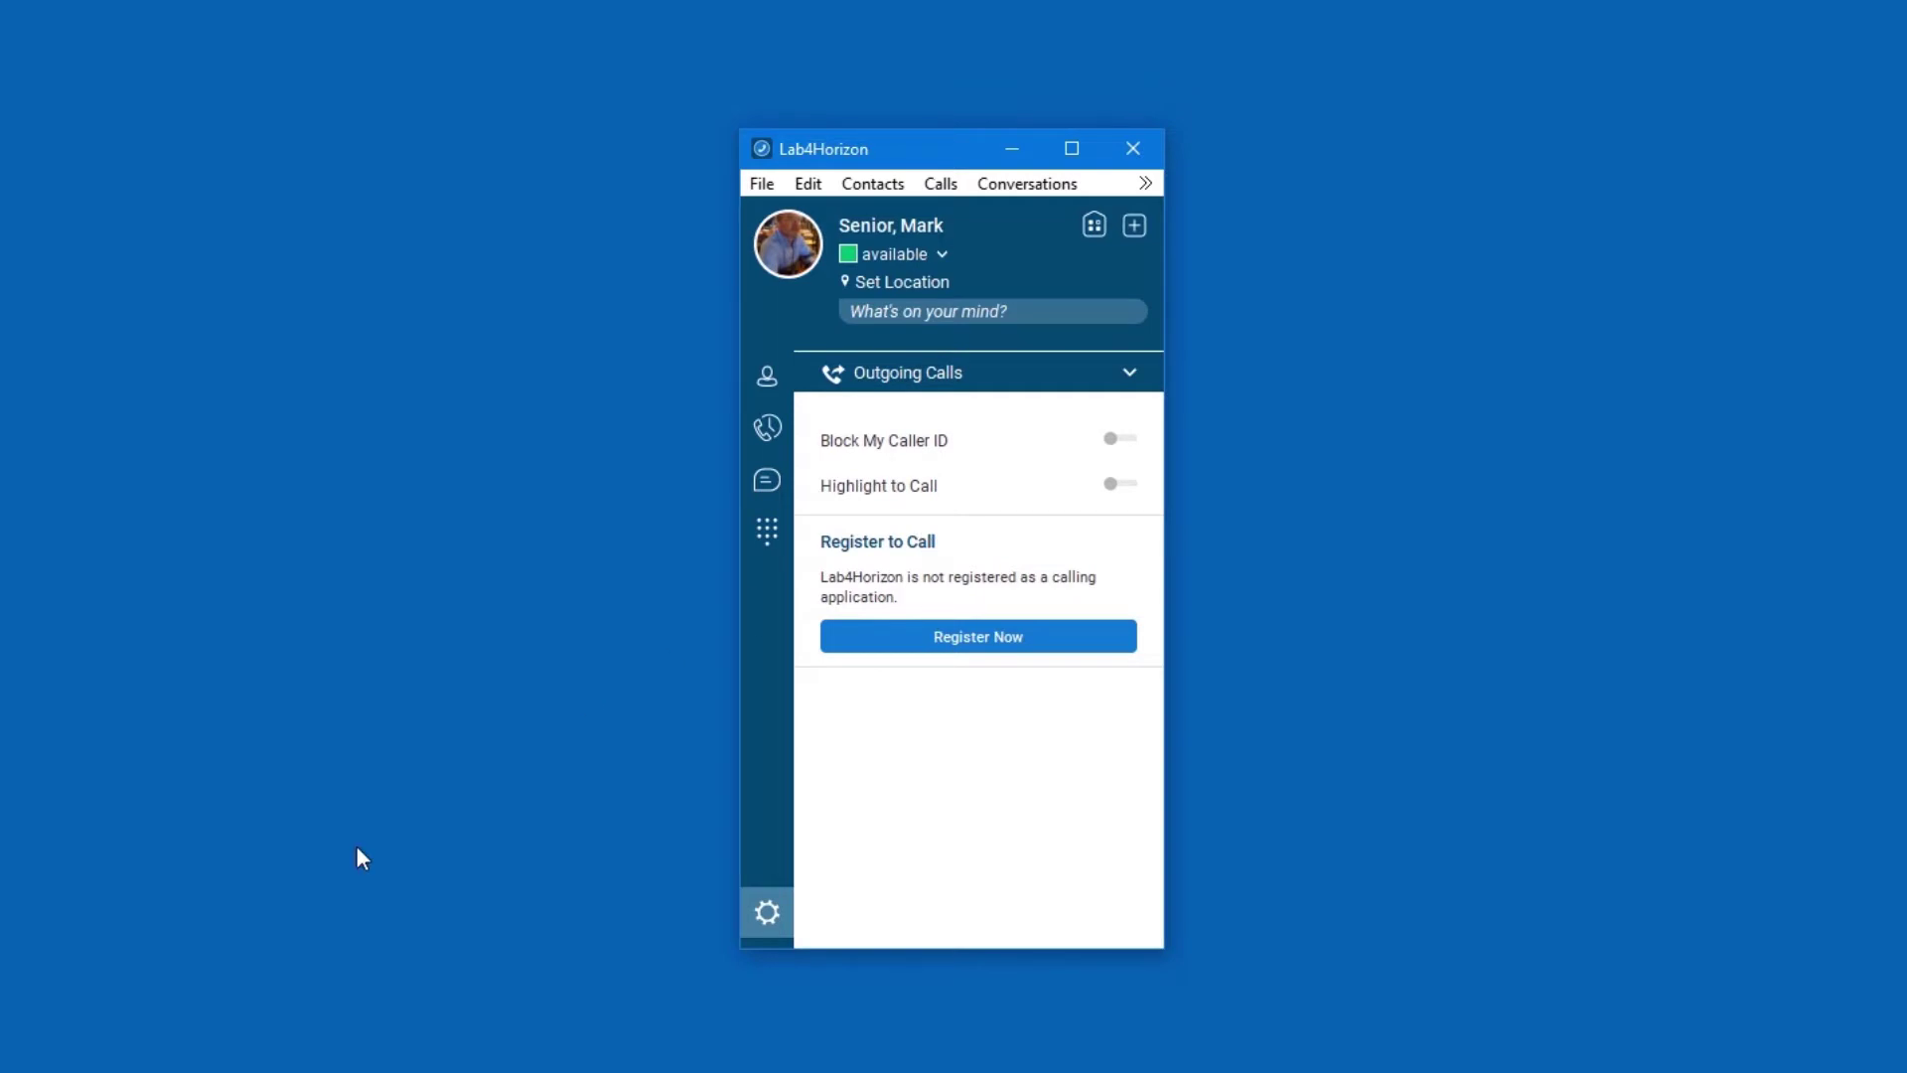
pyautogui.click(765, 379)
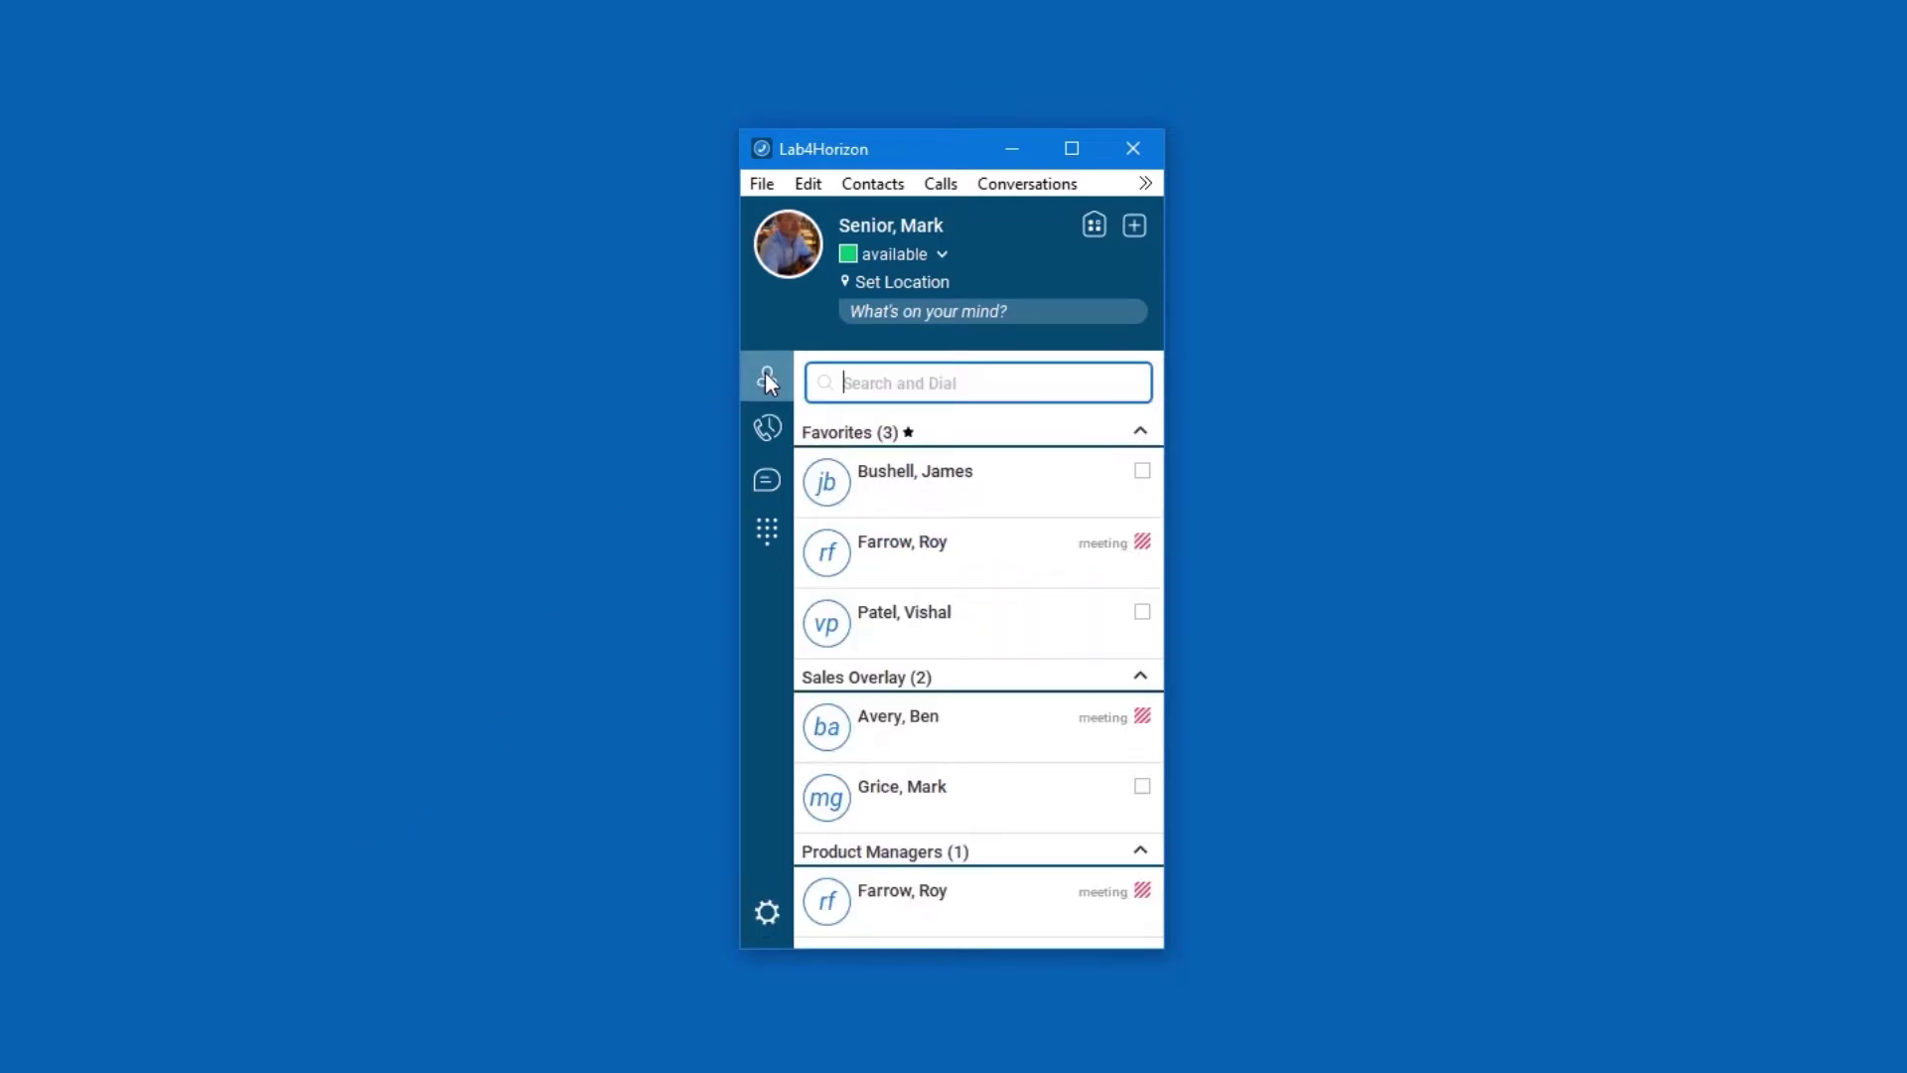
pyautogui.rightClick(912, 541)
pyautogui.doubleClick(876, 544)
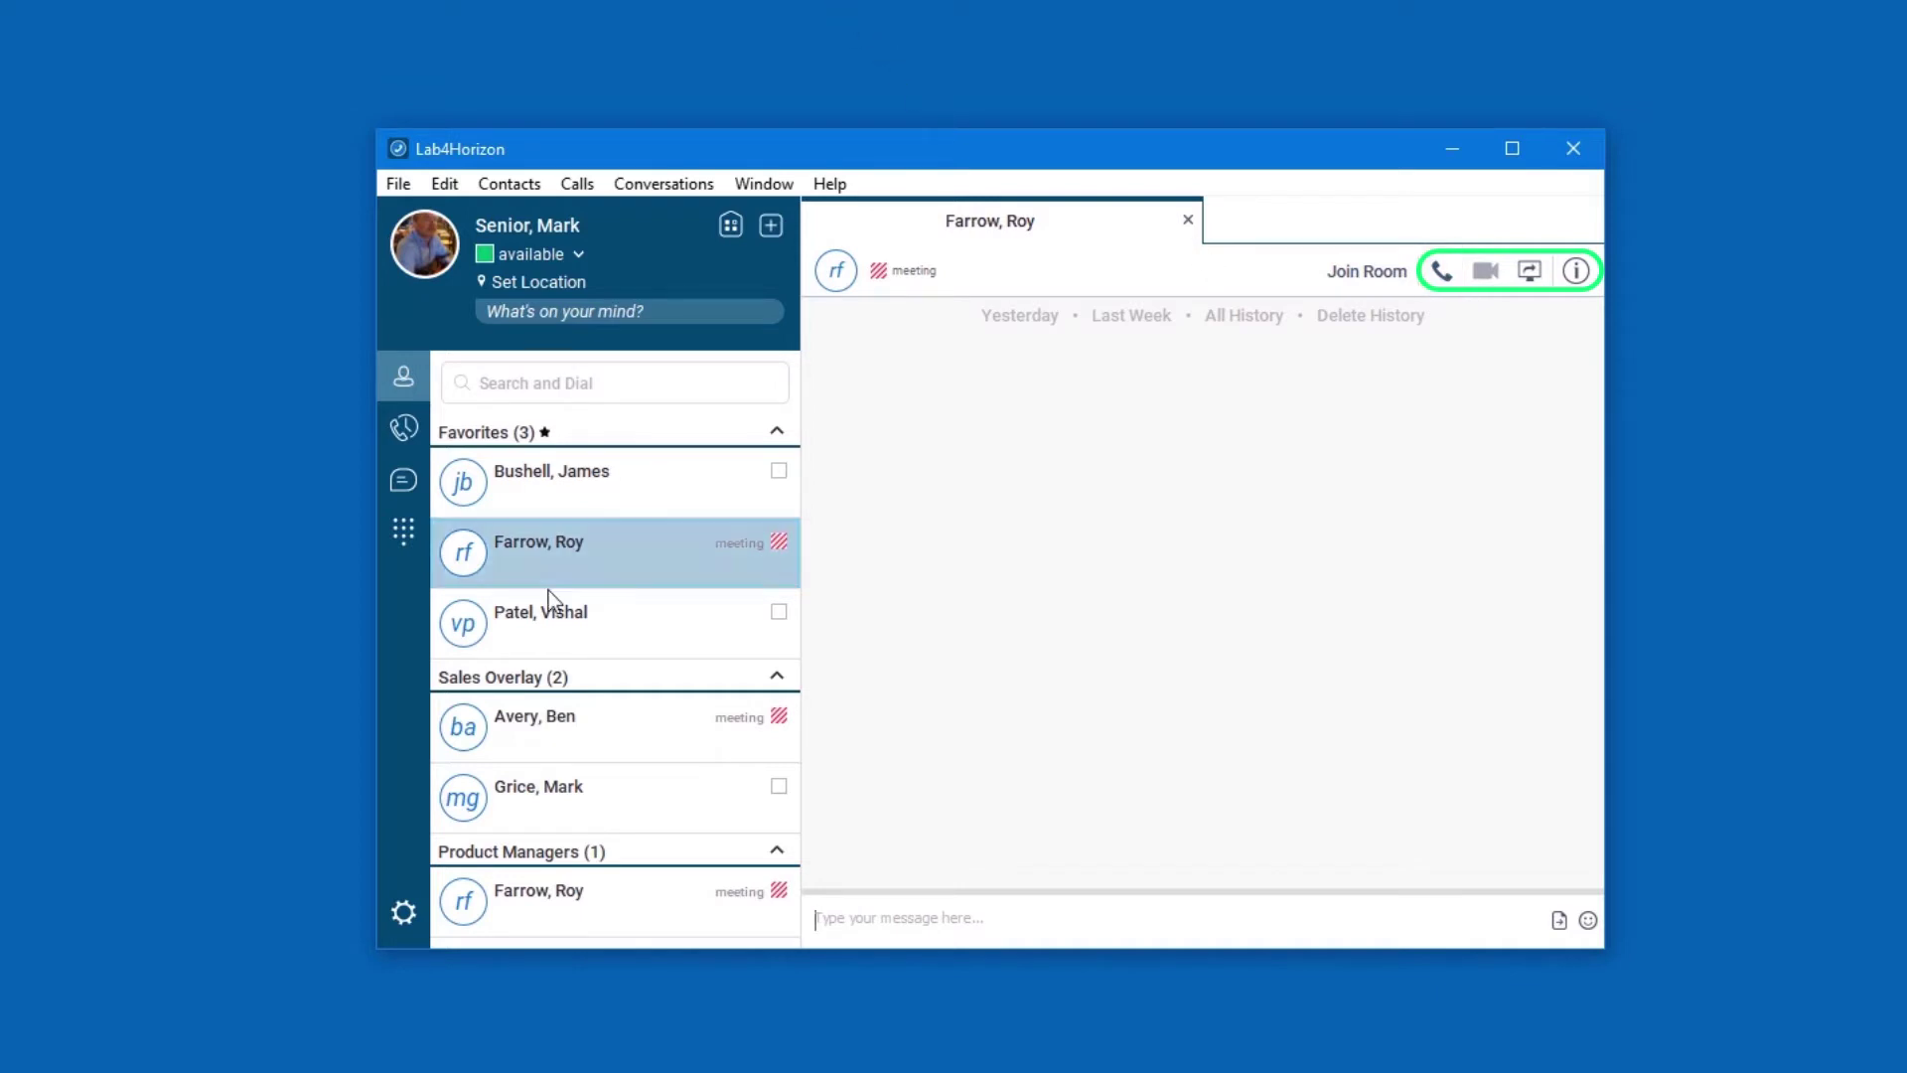
pyautogui.scroll(-1, 610, 750)
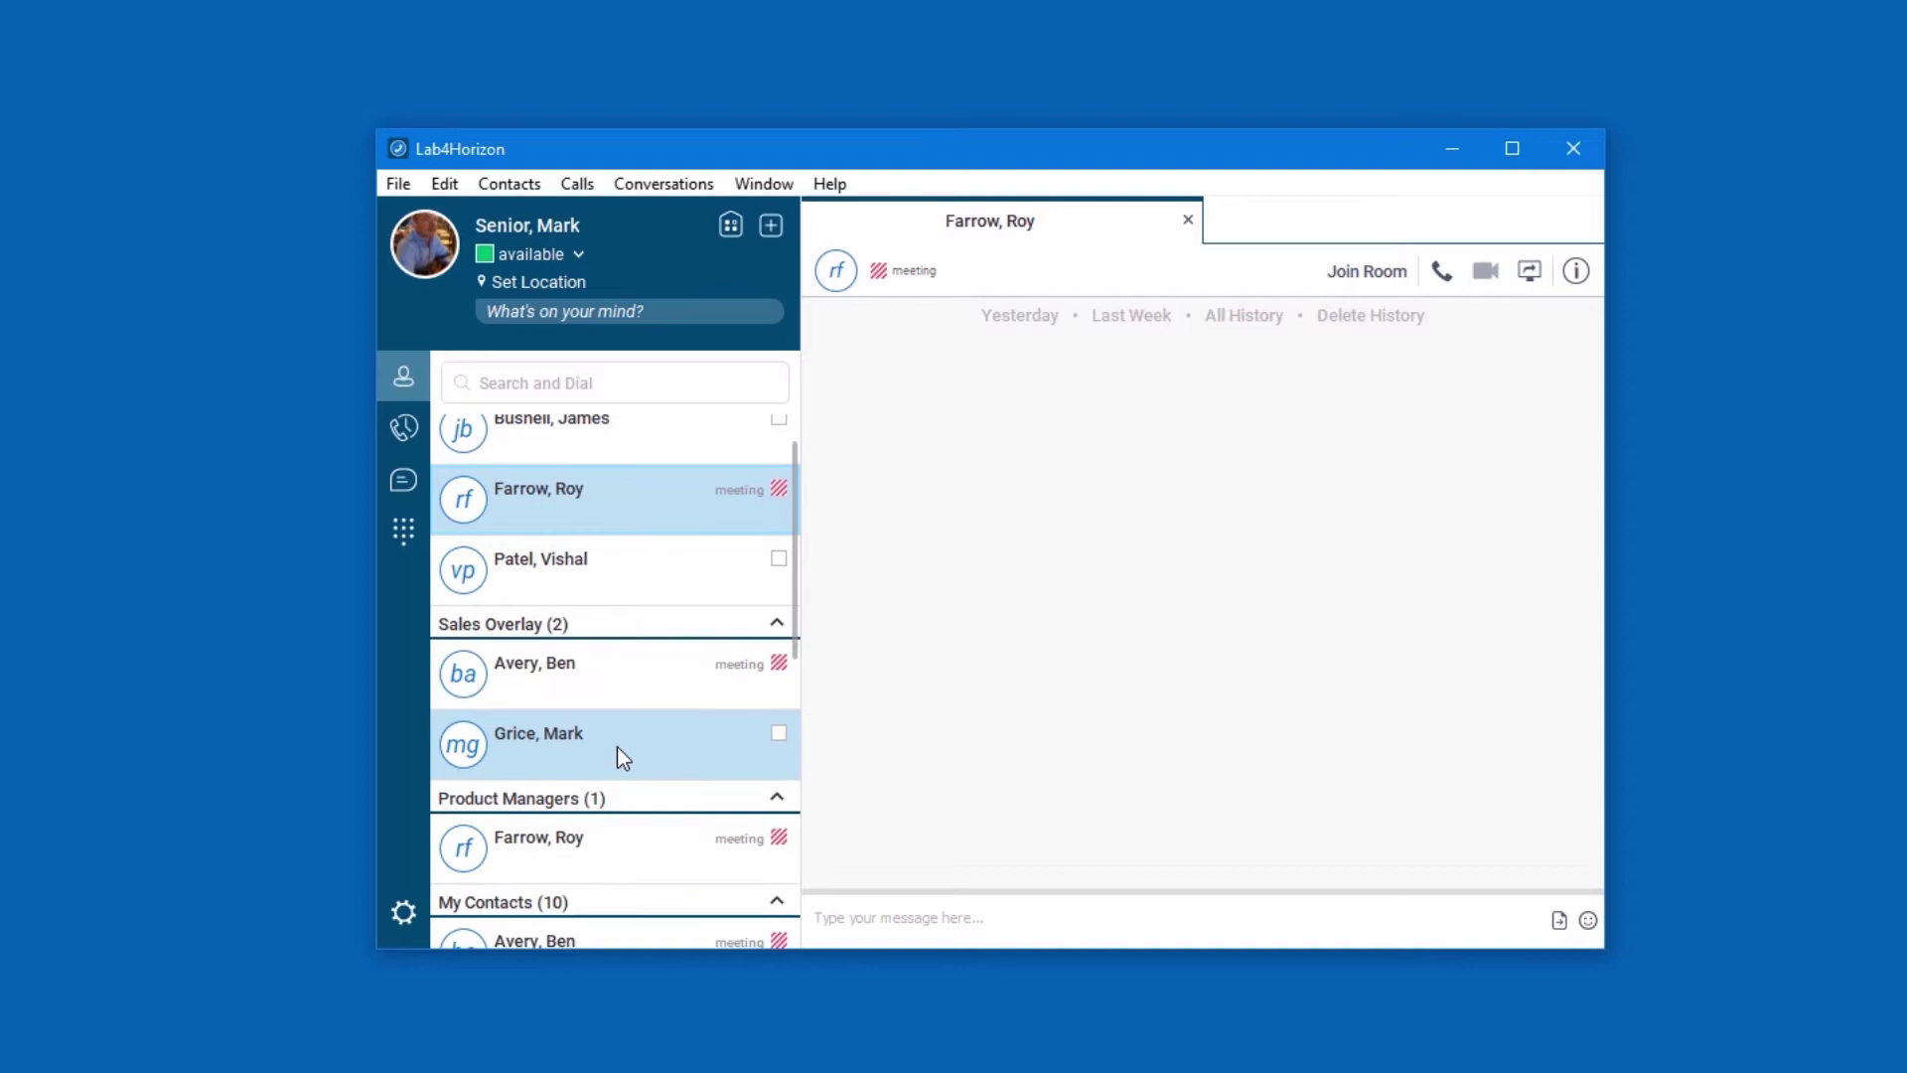
pyautogui.scroll(-2, 617, 747)
pyautogui.scroll(-2, 626, 742)
pyautogui.scroll(-1, 630, 740)
pyautogui.scroll(-3, 639, 735)
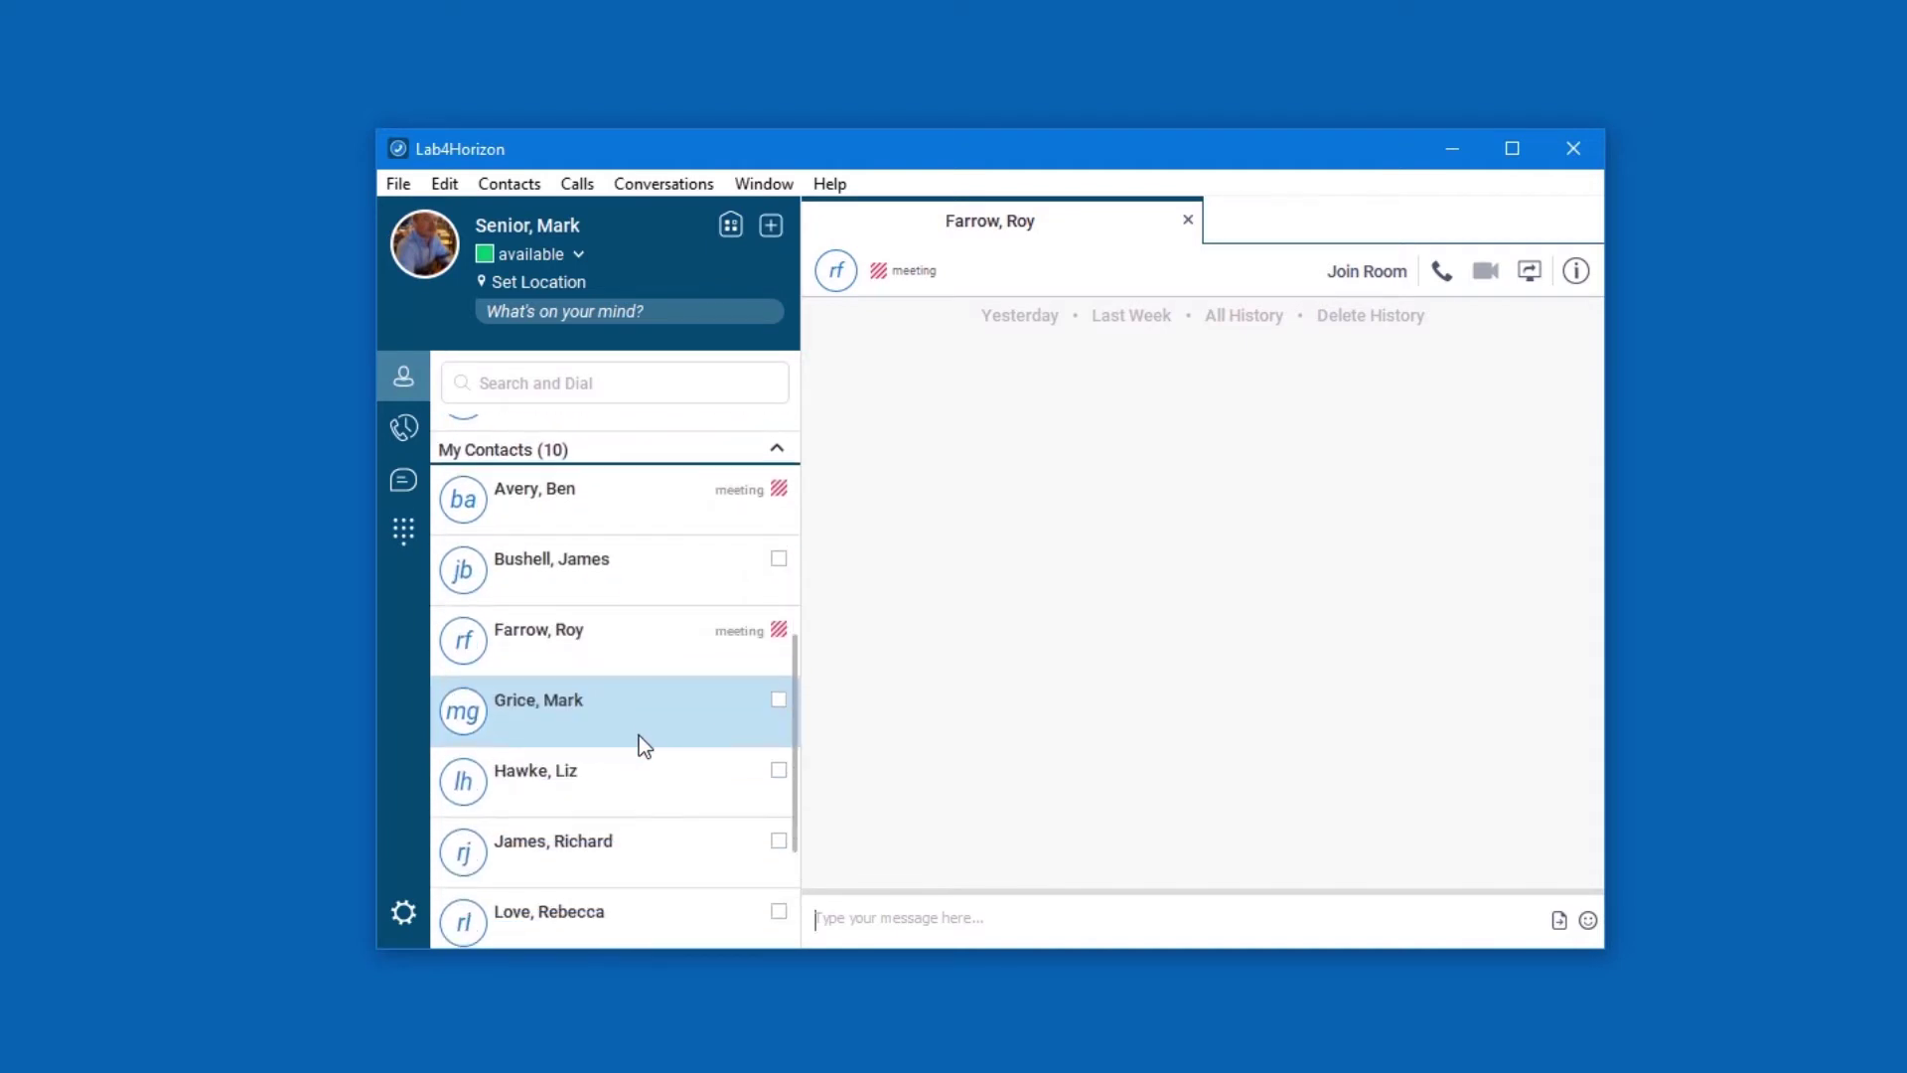
pyautogui.scroll(-3, 644, 731)
pyautogui.scroll(-1, 644, 734)
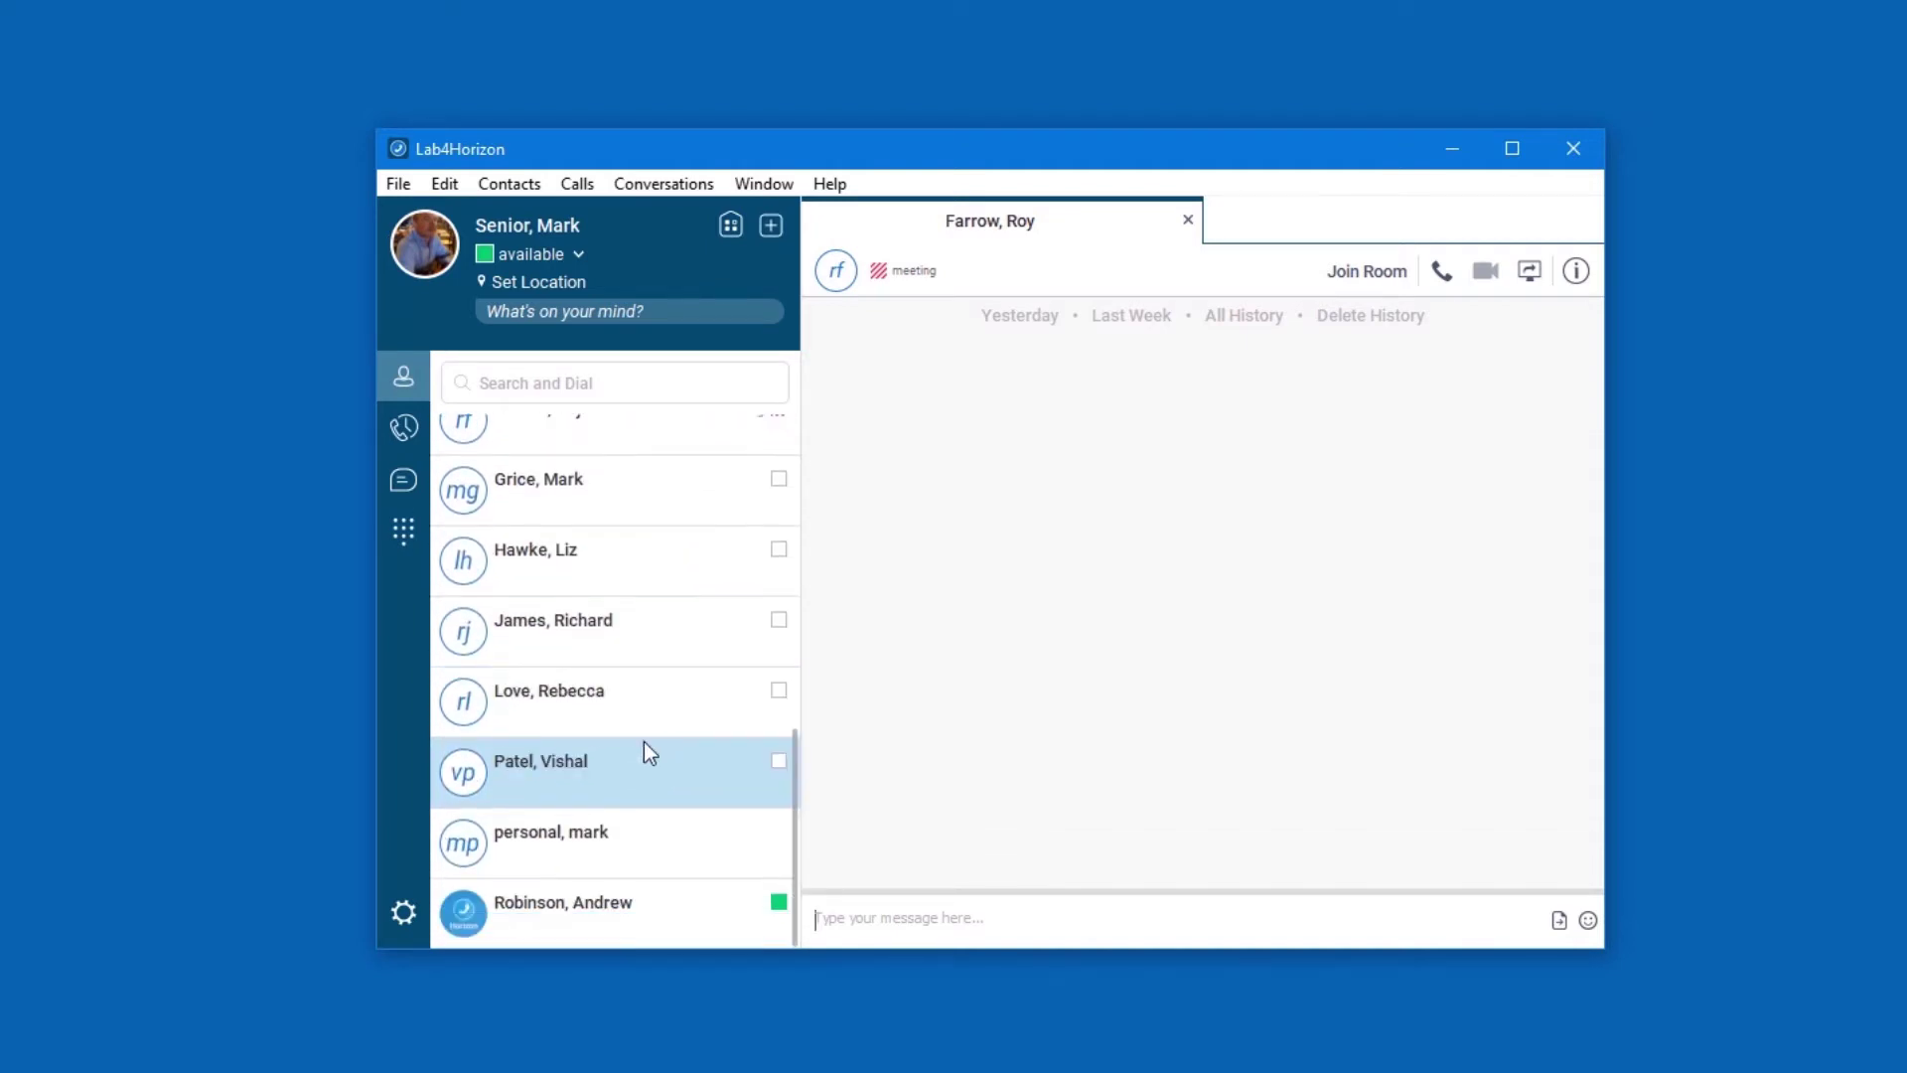
pyautogui.moveTo(501, 909)
pyautogui.mouseDown()
pyautogui.moveTo(817, 711)
pyautogui.moveTo(1009, 521)
pyautogui.mouseUp()
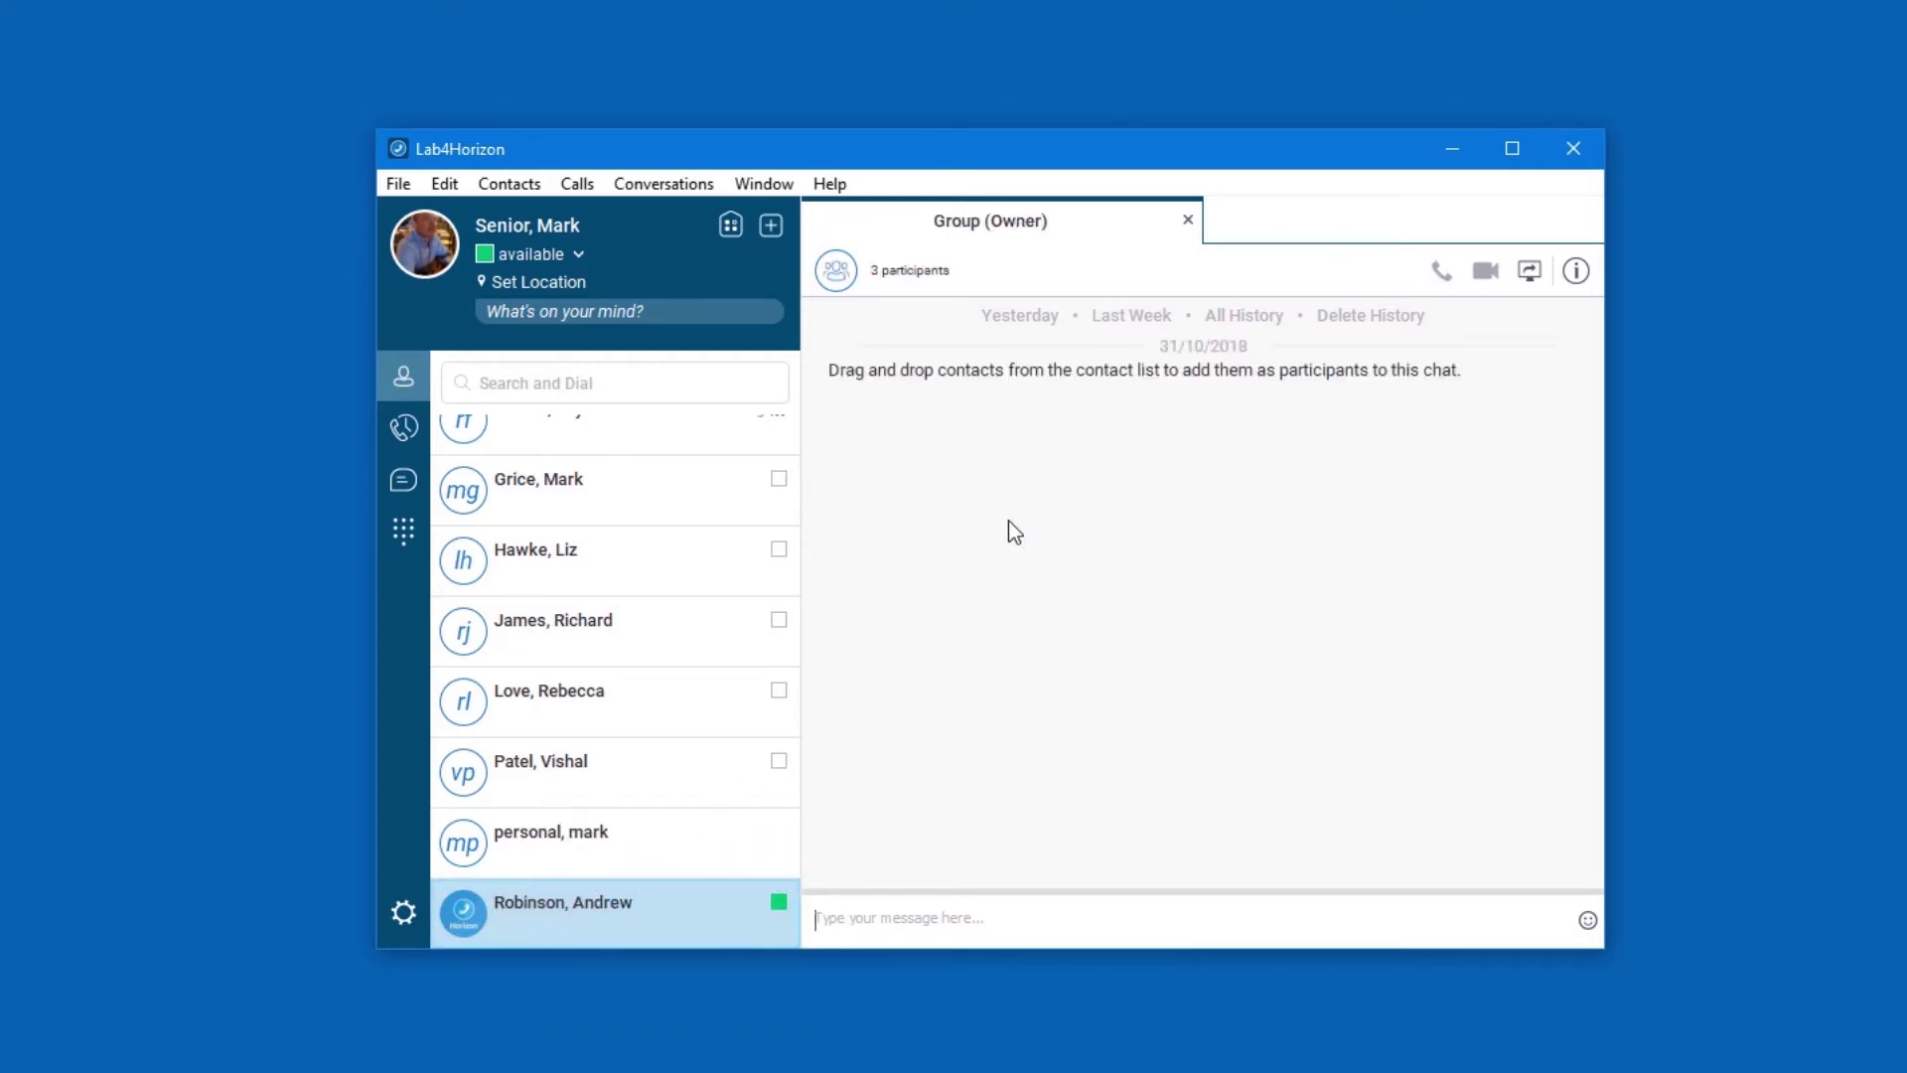
pyautogui.click(1188, 219)
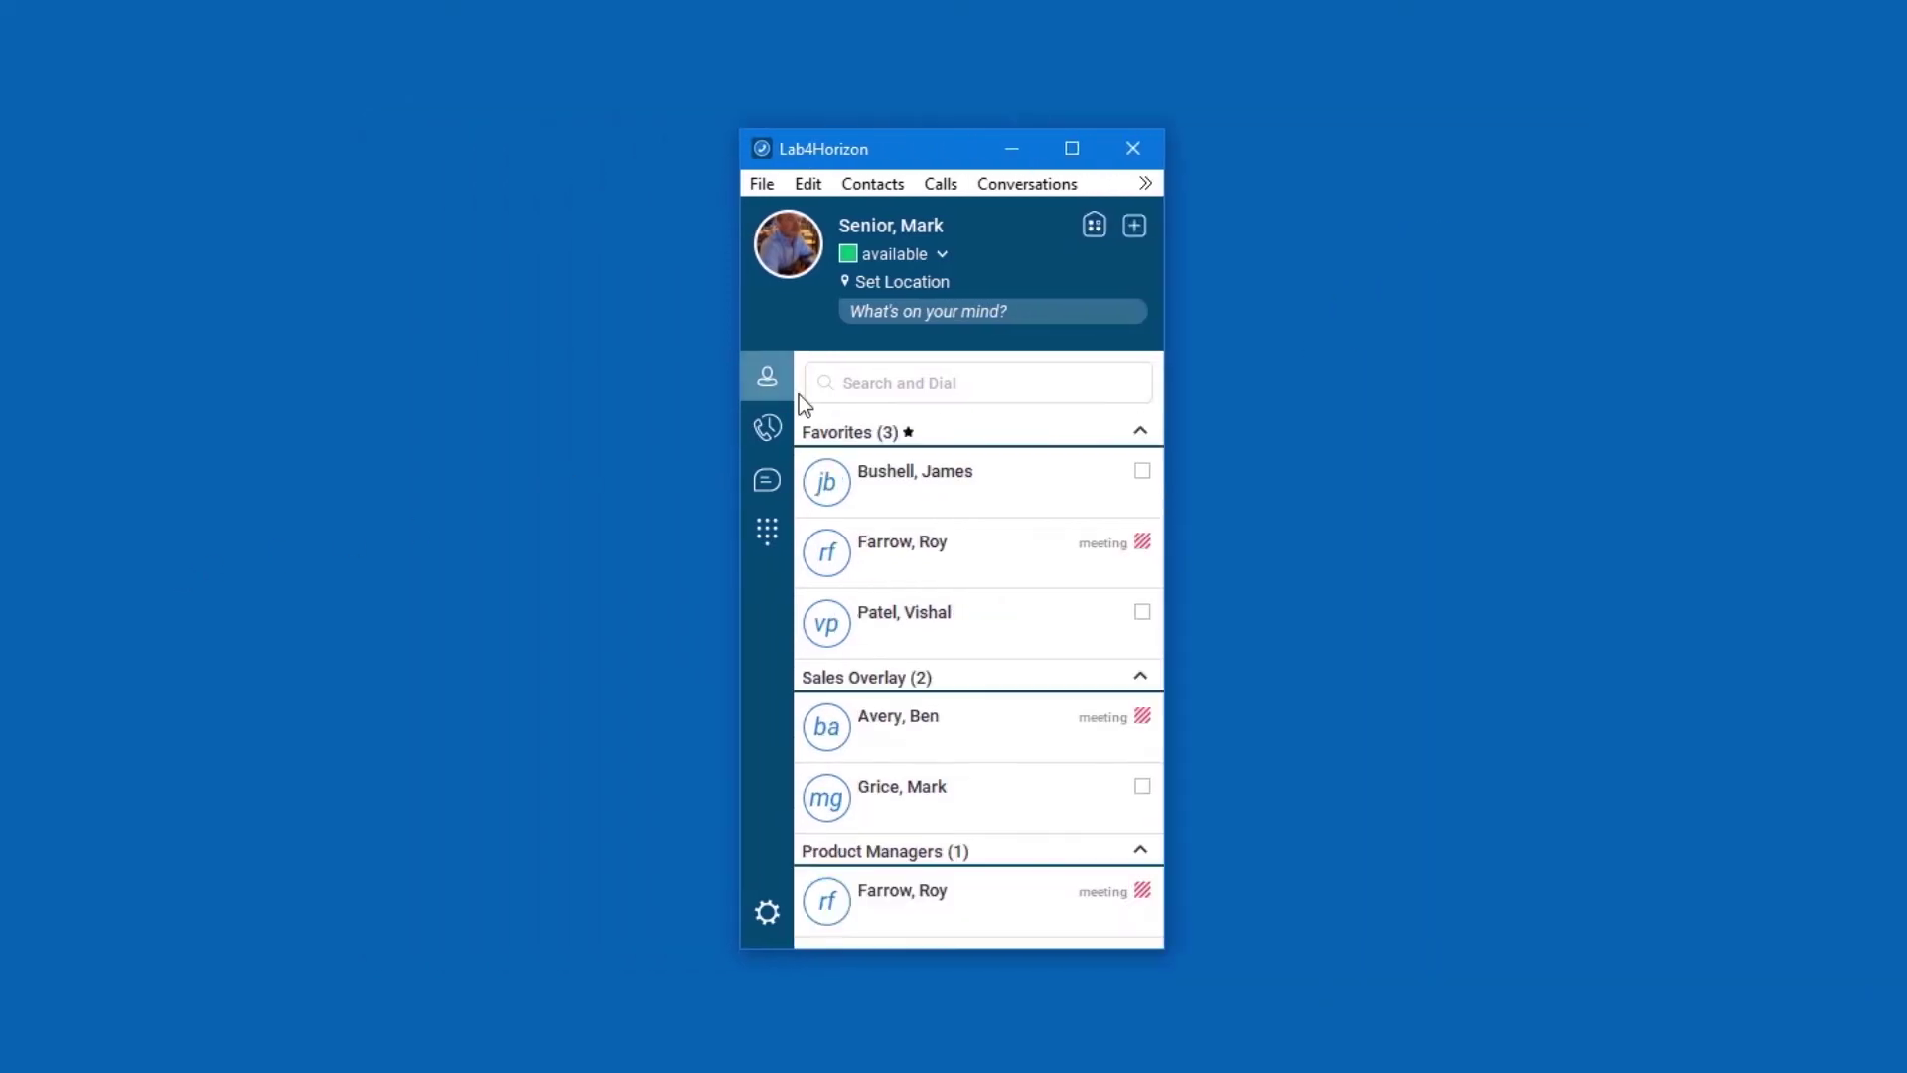
# Step: Open the My Room (Owner) tab from the profile header
pyautogui.click(1096, 224)
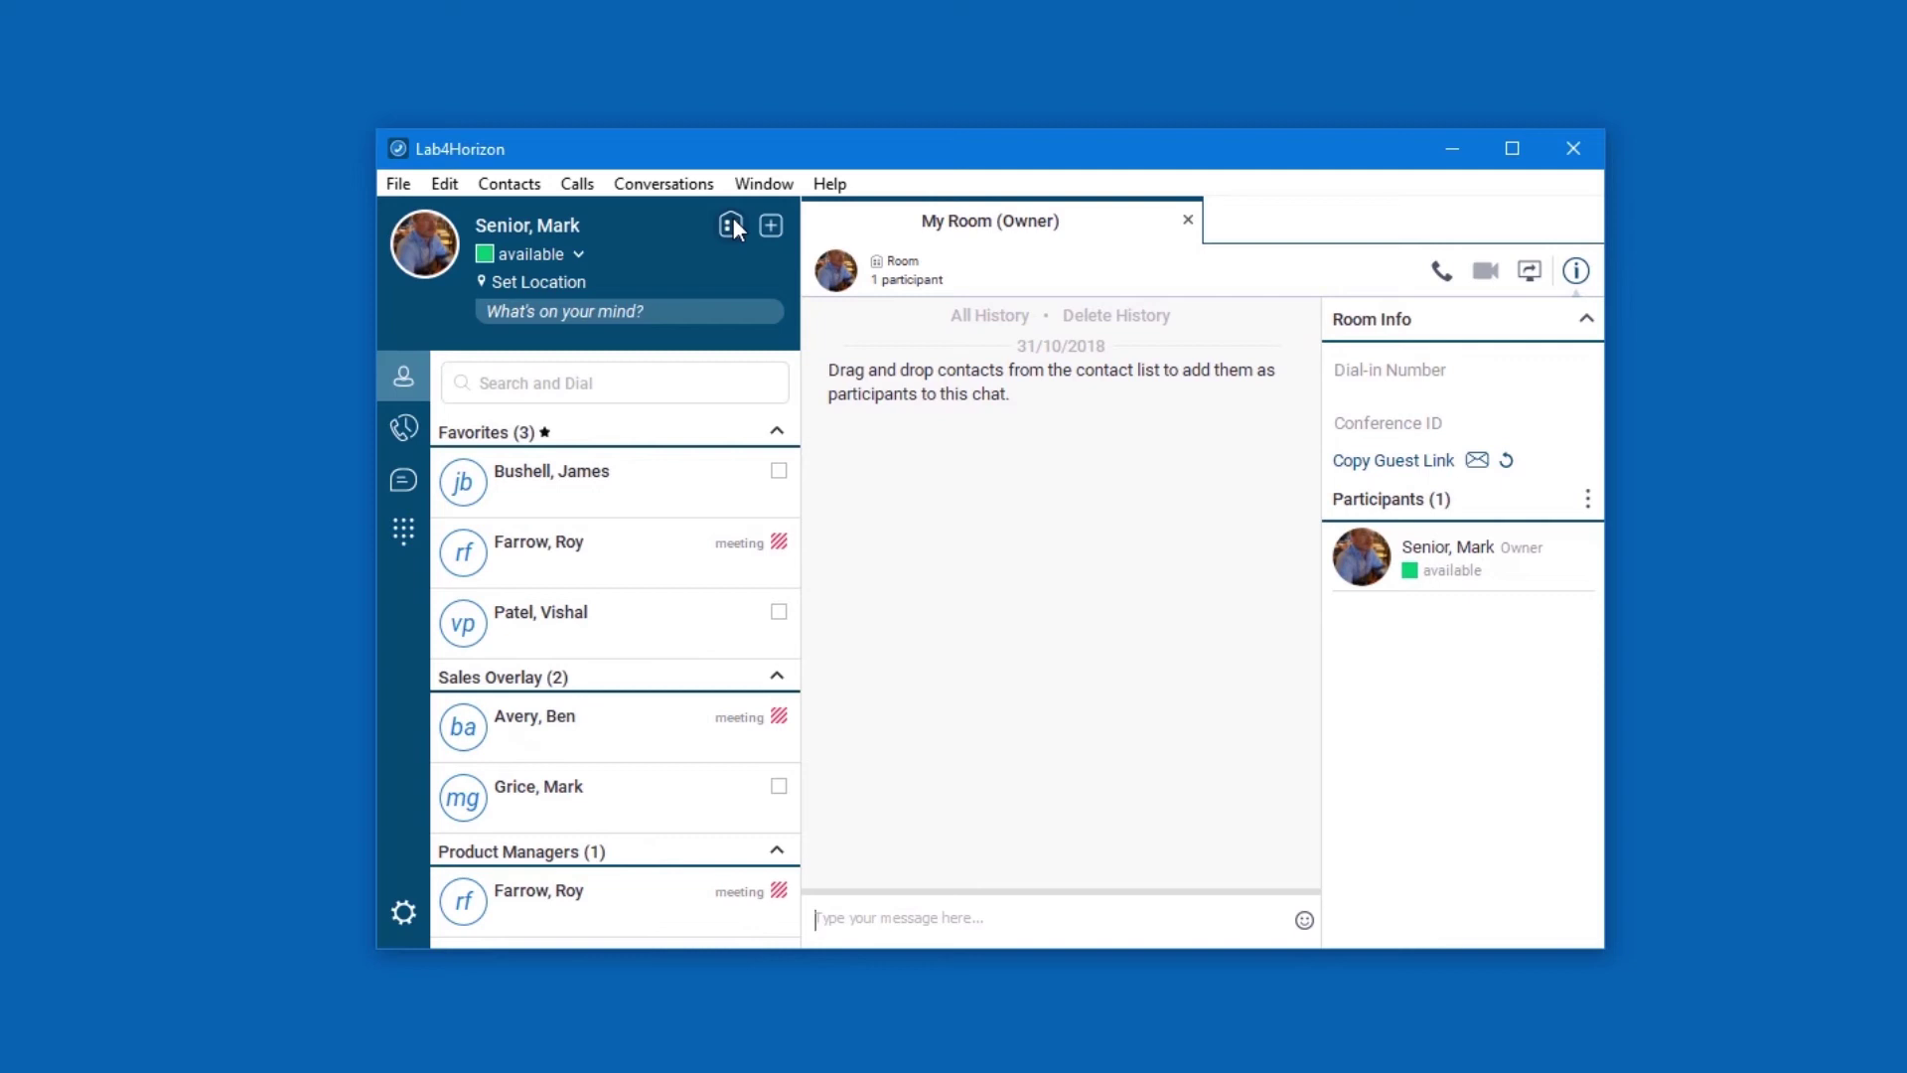
# Step: Call into My Room and pull that active call to another device
pyautogui.click(1441, 270)
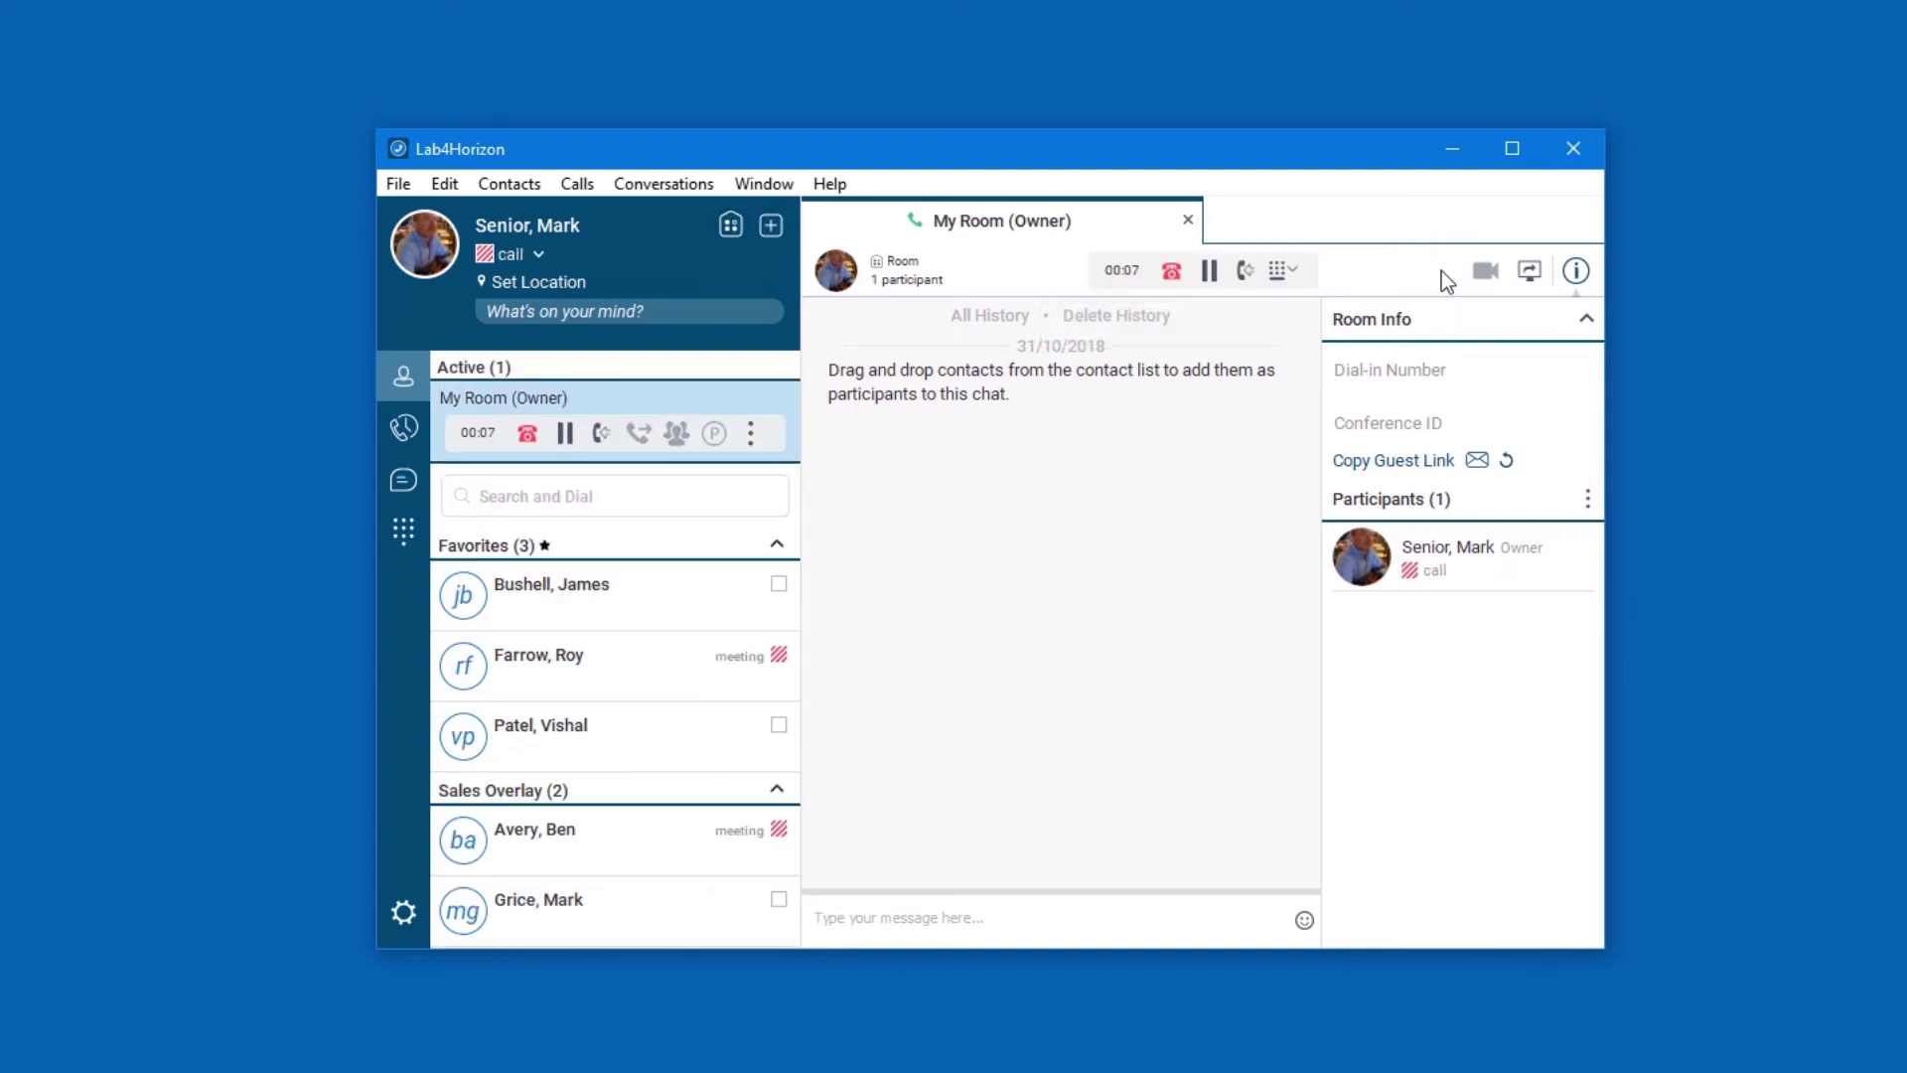
pyautogui.click(596, 433)
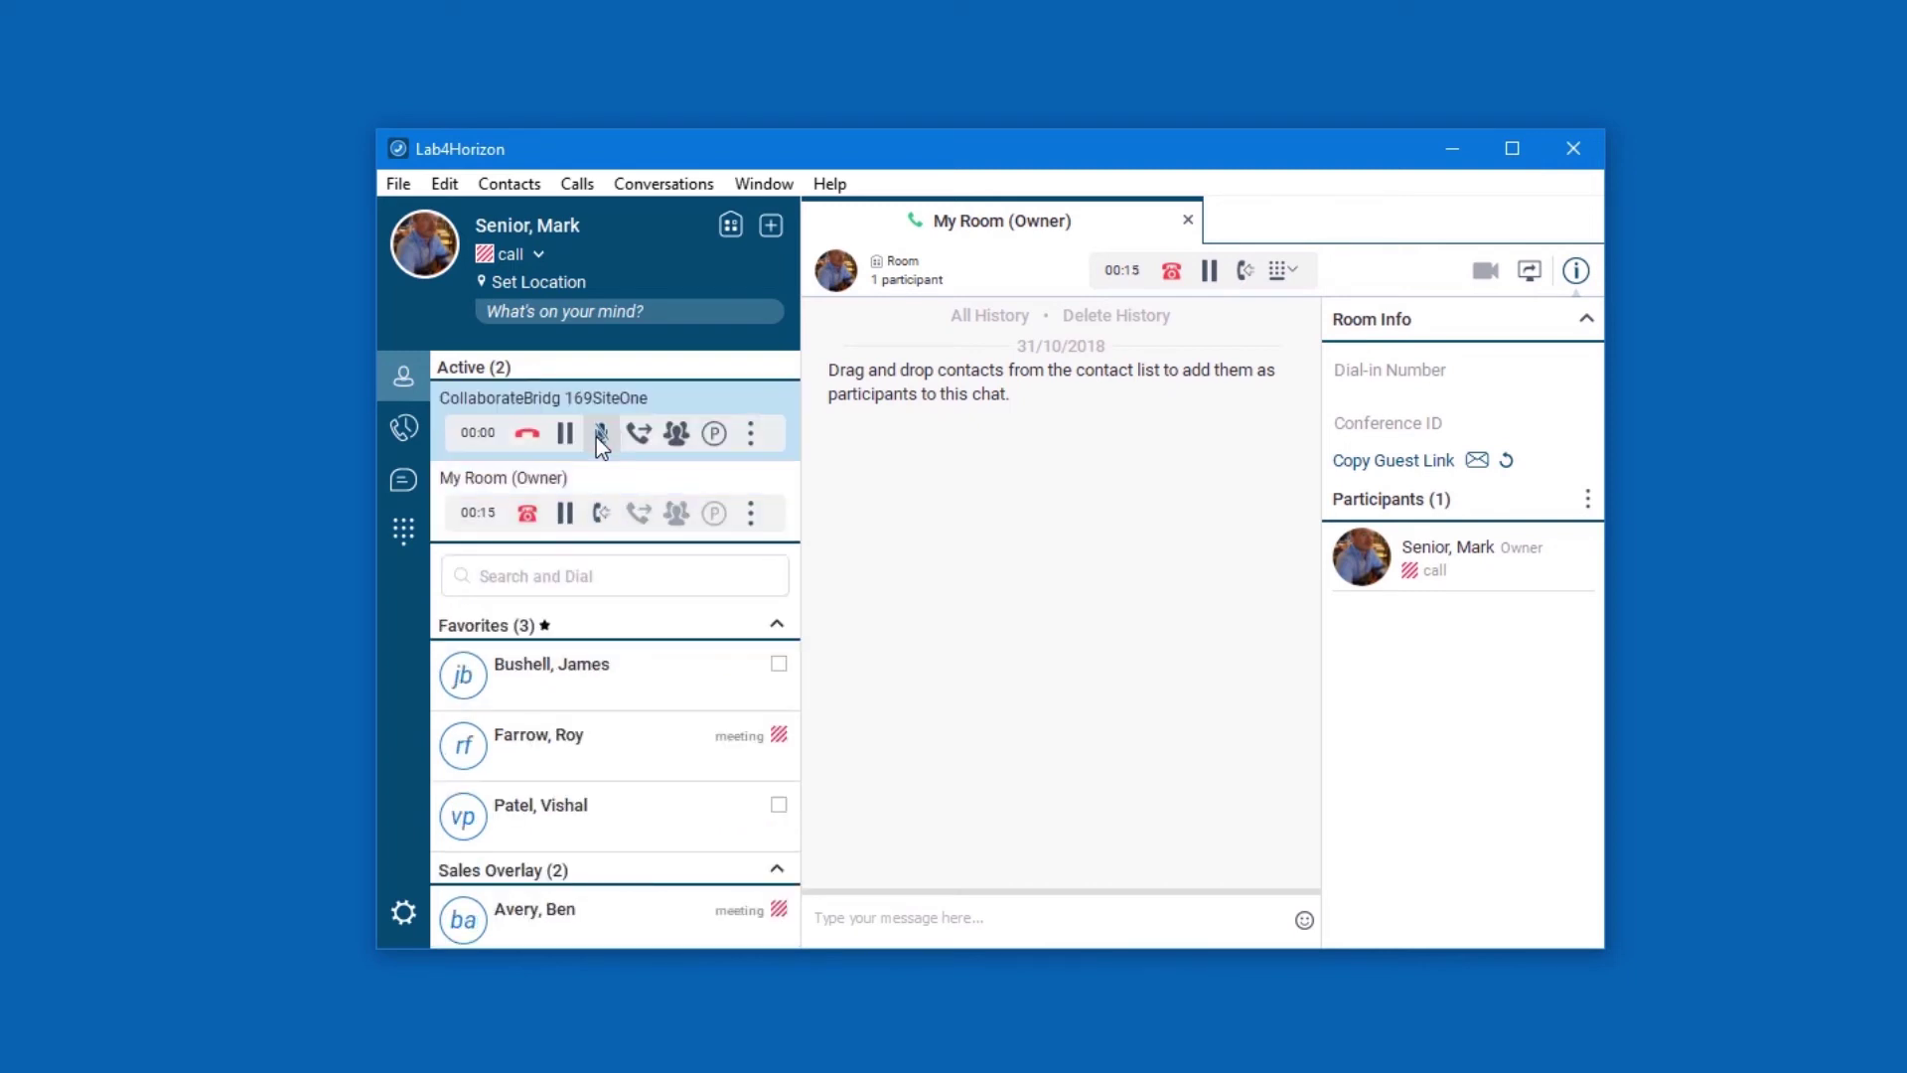